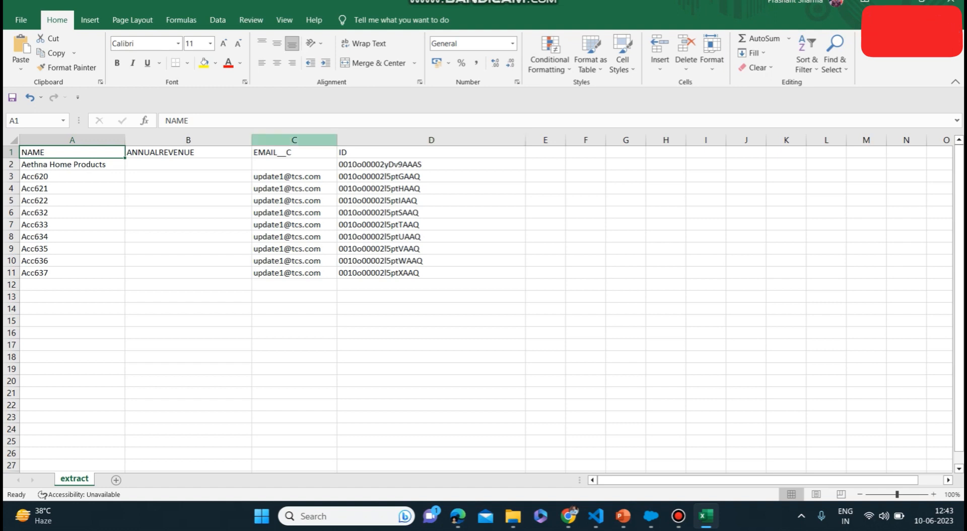
Widen the EMAIL__C column slightly and rename the account in A3 to test10june.
drag(337, 140, 352, 140)
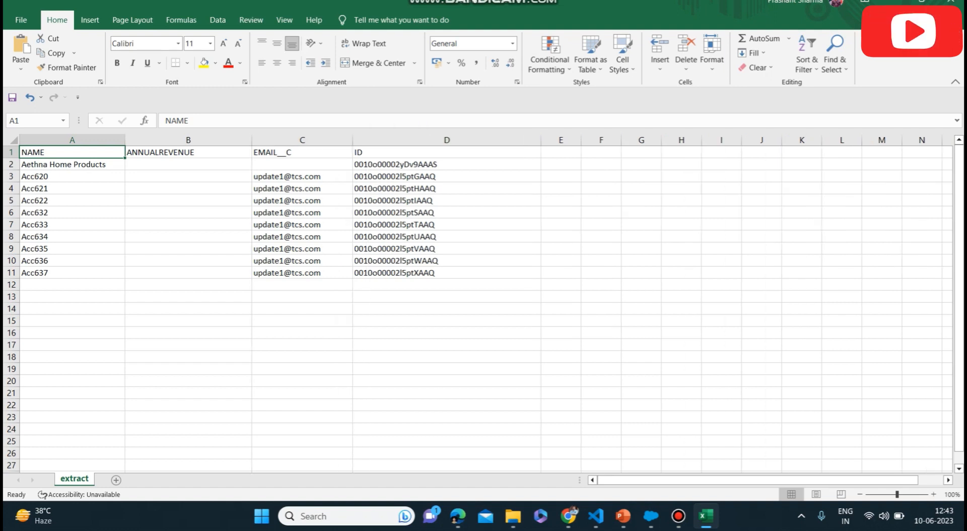
drag(93, 177, 104, 273)
key(F2)
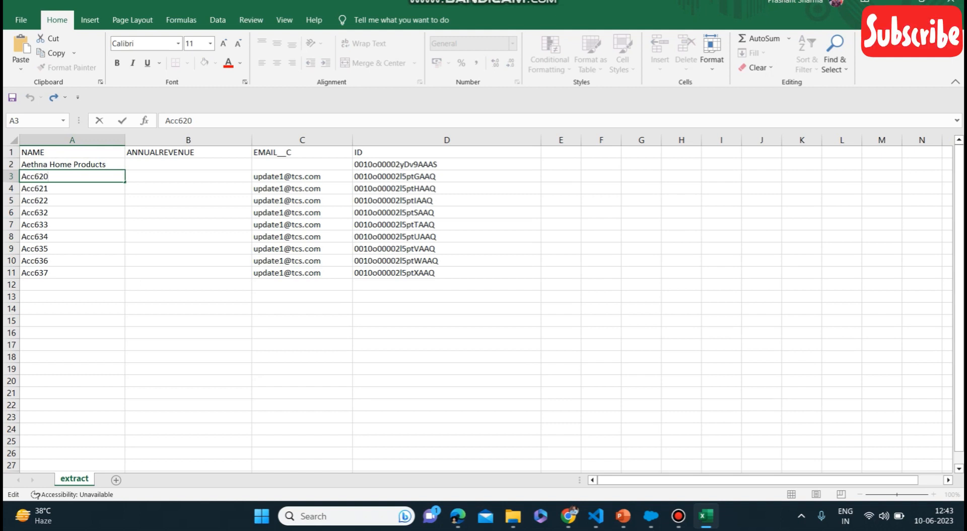
key(BackSpace)
key(BackSpace)
key(BackSpace)
key(BackSpace)
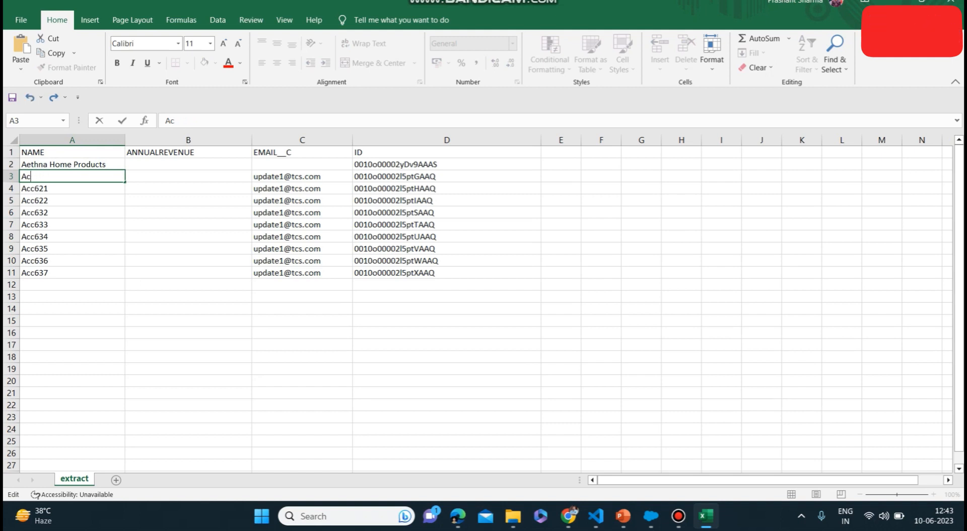
key(BackSpace)
text(test)
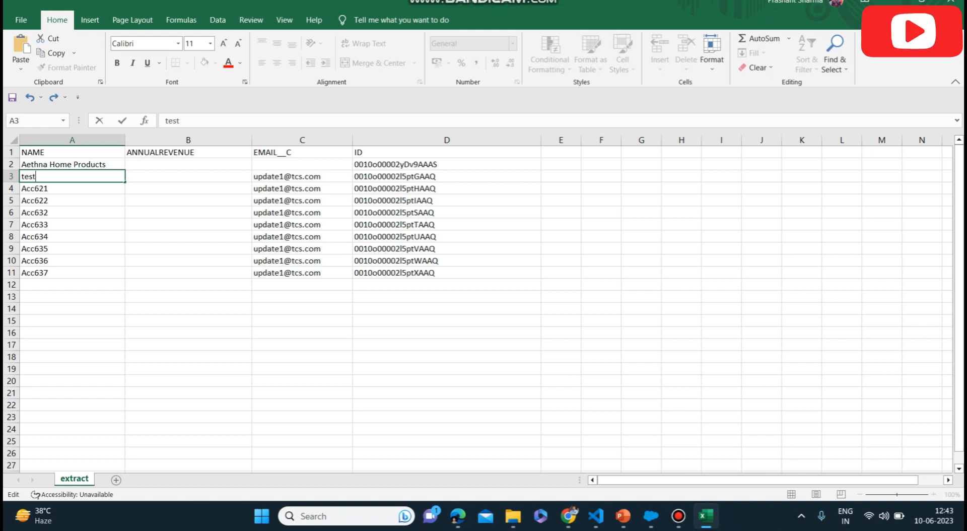
text(10june)
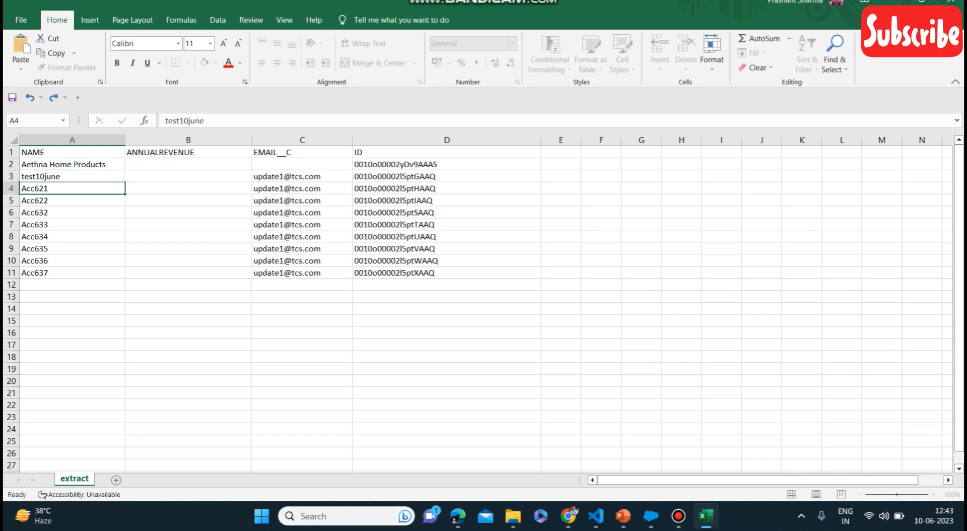
key(Return)
Copy the name from A3 into A4 and change the copy to test110june.
key(Up)
key(ctrl+c)
key(Down)
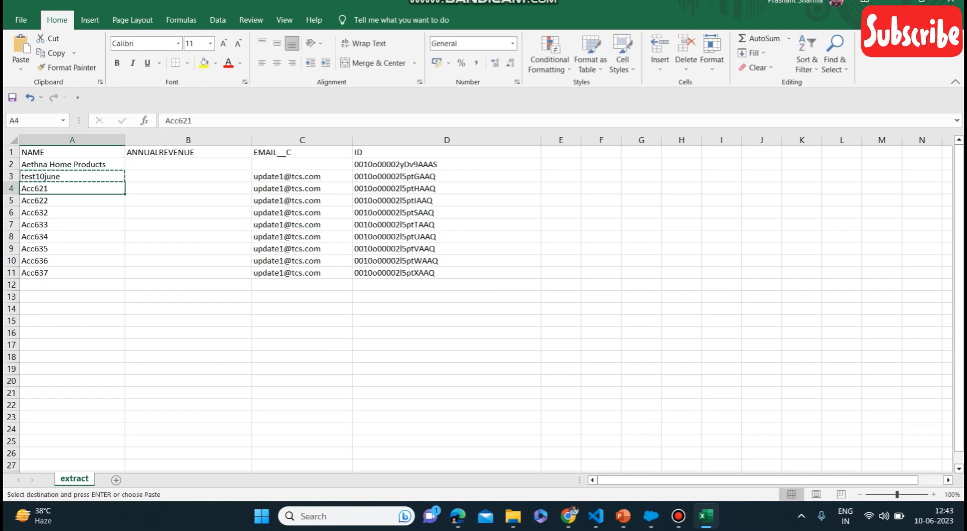
key(ctrl+v)
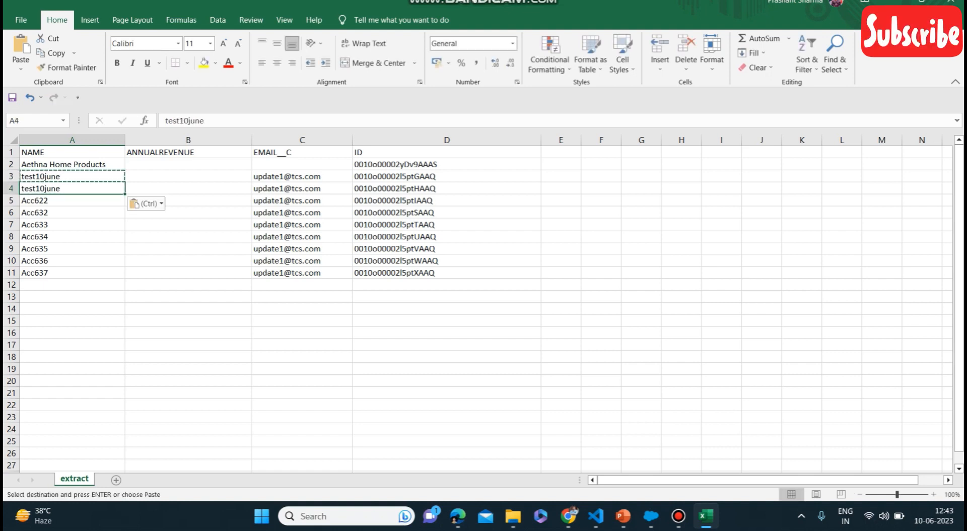
double_click(36, 188)
text(1)
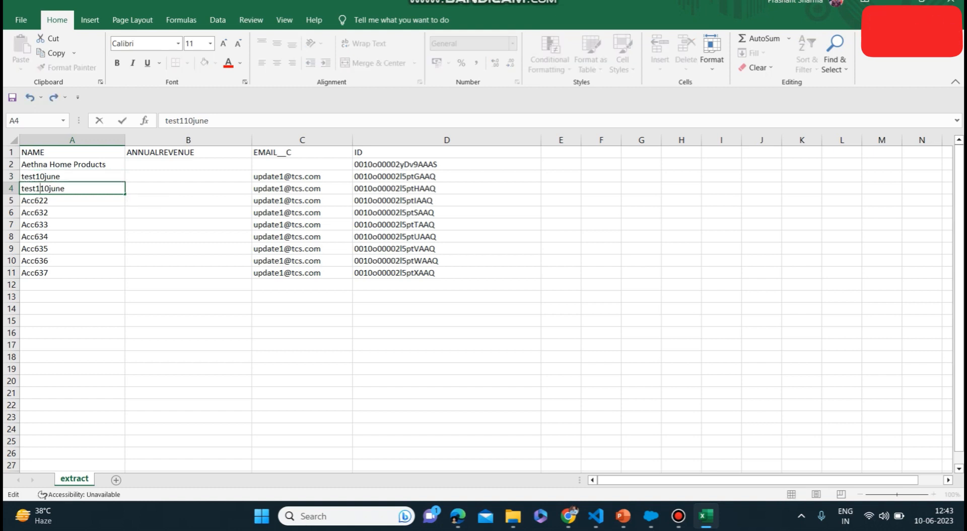
key(Return)
Copy the name from A4 into A5 and change the copy to test210june.
key(Up)
key(ctrl+c)
key(Down)
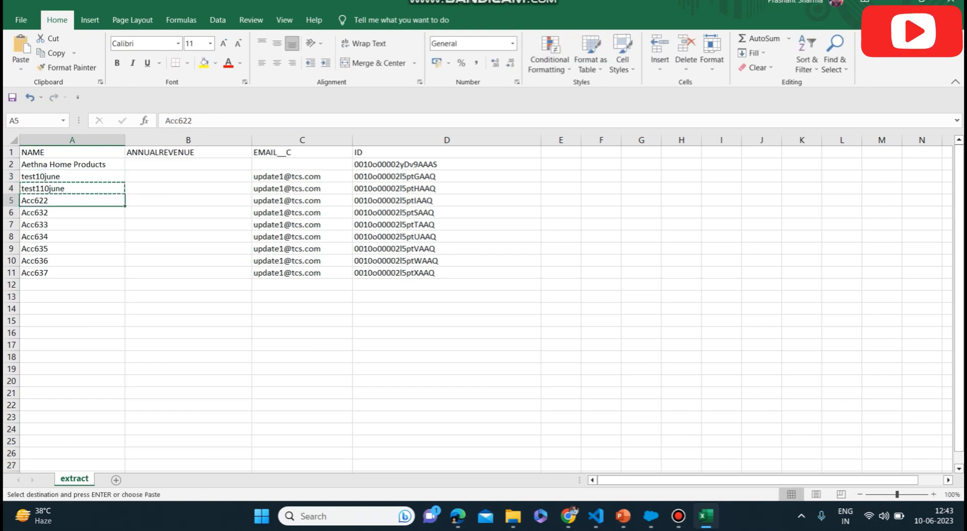
key(ctrl+v)
key(Escape)
double_click(44, 200)
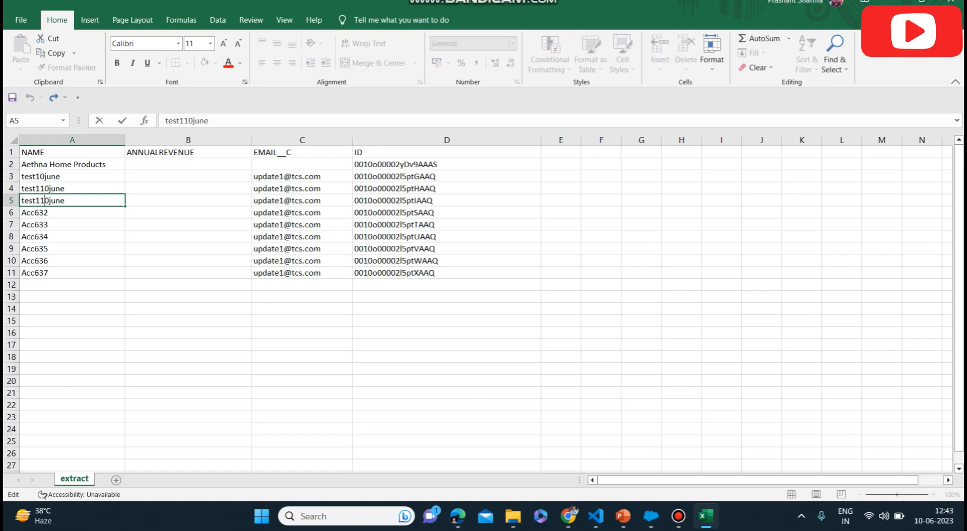
key(BackSpace)
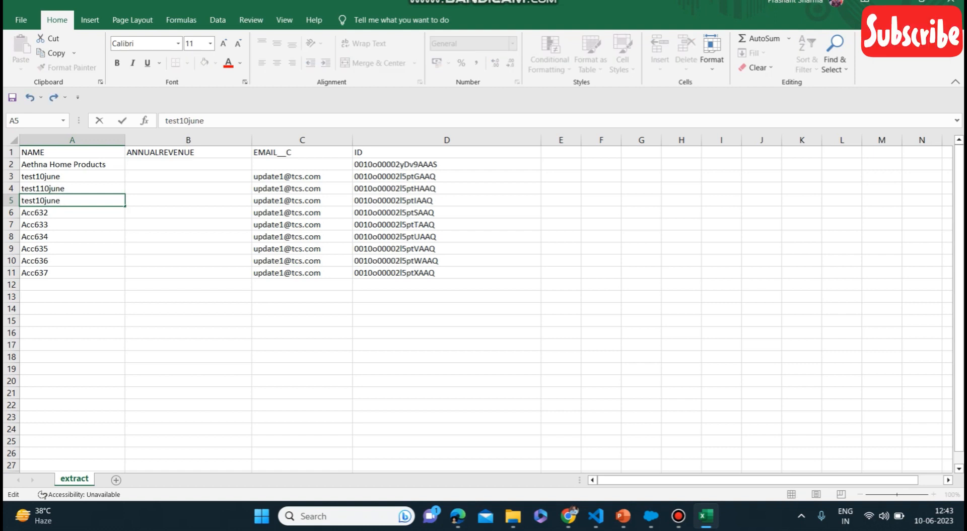
double_click(41, 189)
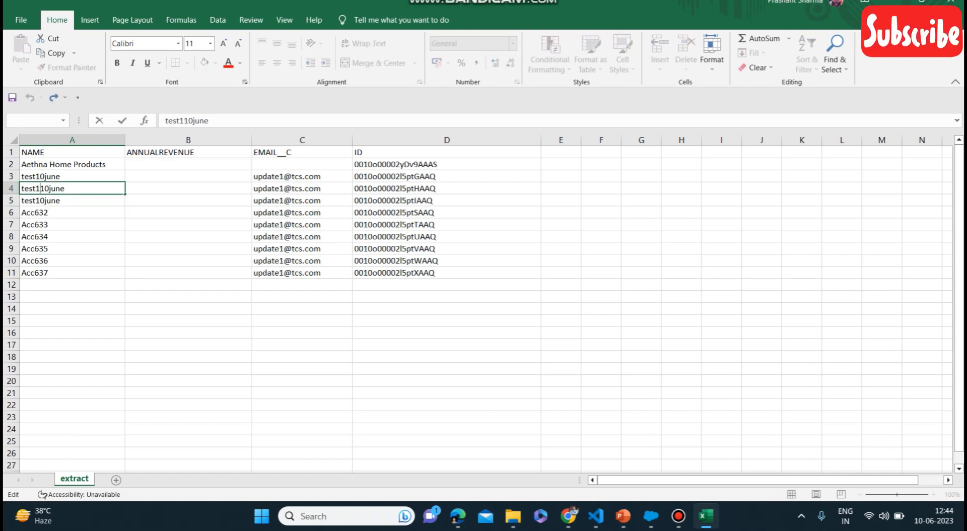
click(35, 200)
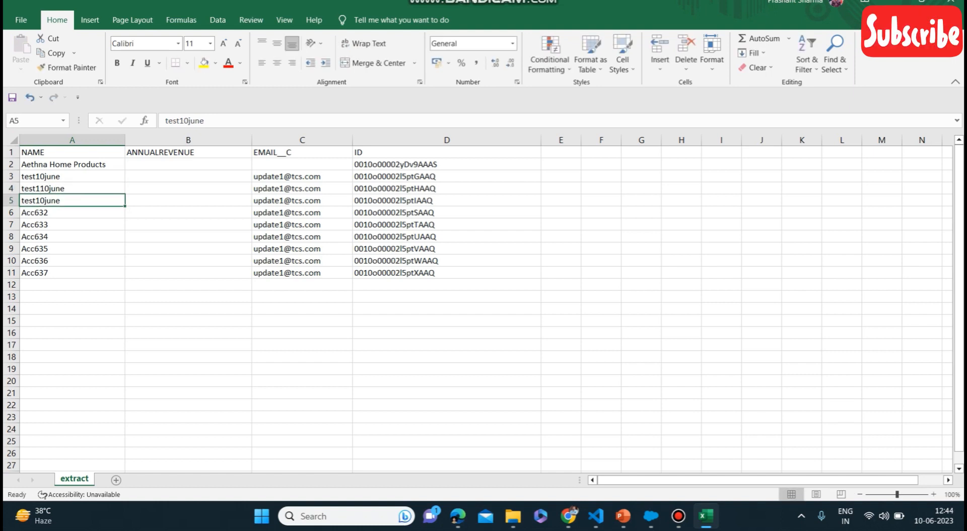
double_click(36, 200)
key(Delete)
text(21)
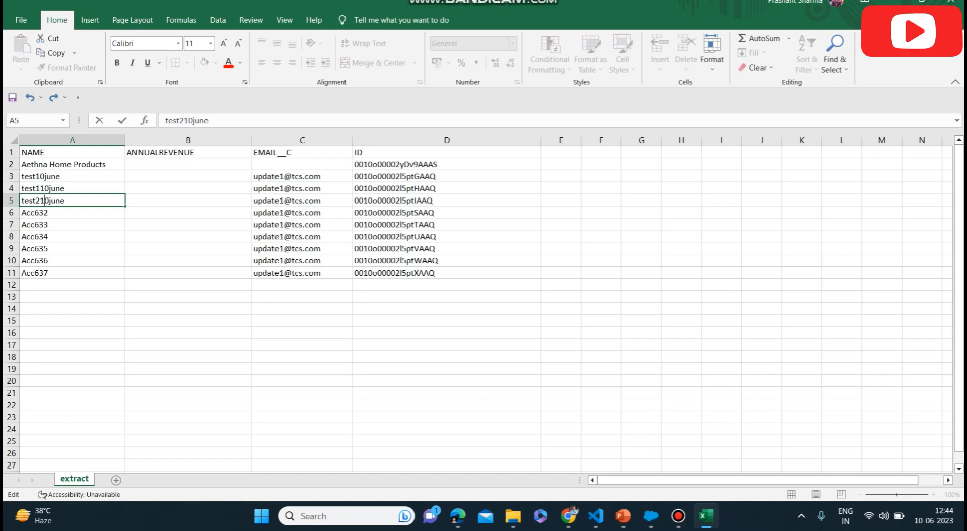
key(Return)
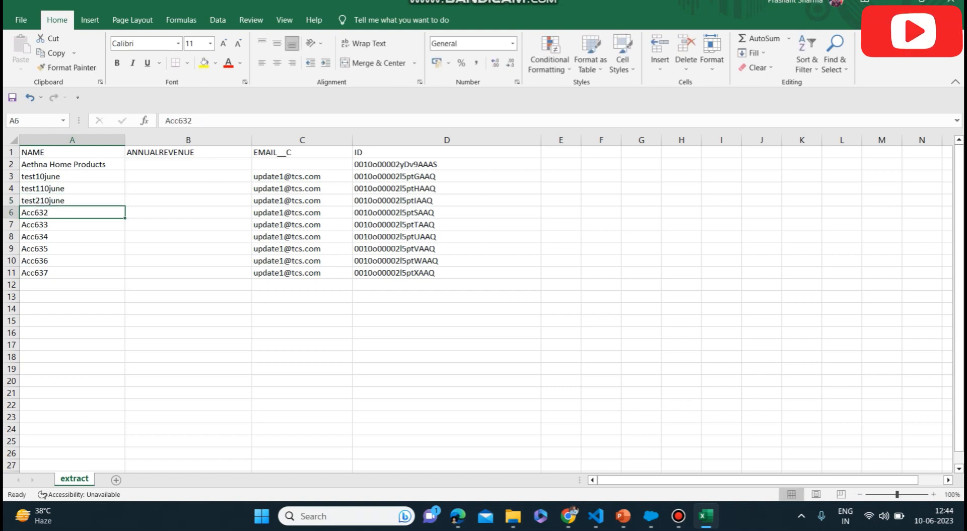
Copy the name from A5 into A6 and change the copy to test310june.
key(Up)
key(ctrl+c)
key(Down)
key(ctrl+v)
key(Escape)
double_click(41, 212)
key(BackSpace)
text(3)
click(189, 260)
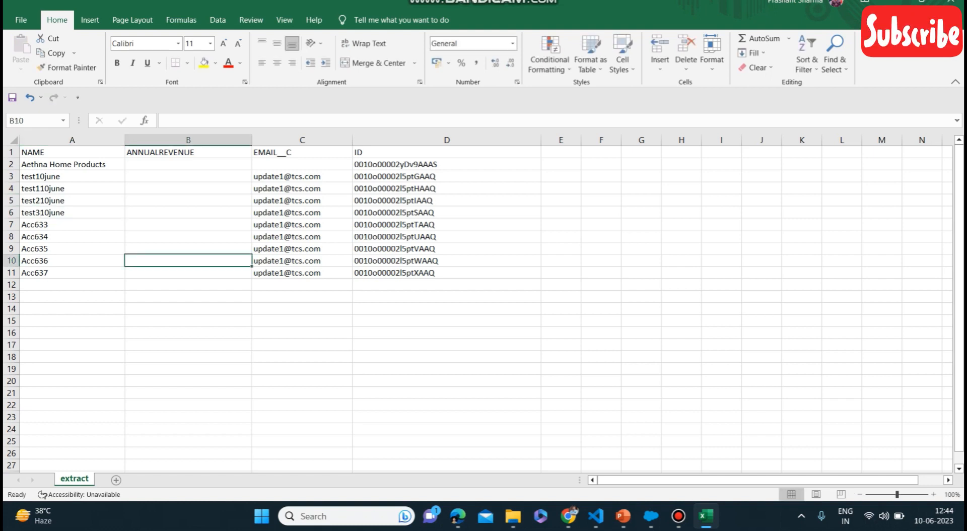
Change the e-mail address of test10june in C3, replacing the part before the digit and keeping the tcs.com domain.
double_click(279, 176)
key(BackSpace)
key(BackSpace)
key(BackSpace)
key(BackSpace)
key(BackSpace)
key(BackSpace)
text(ab)
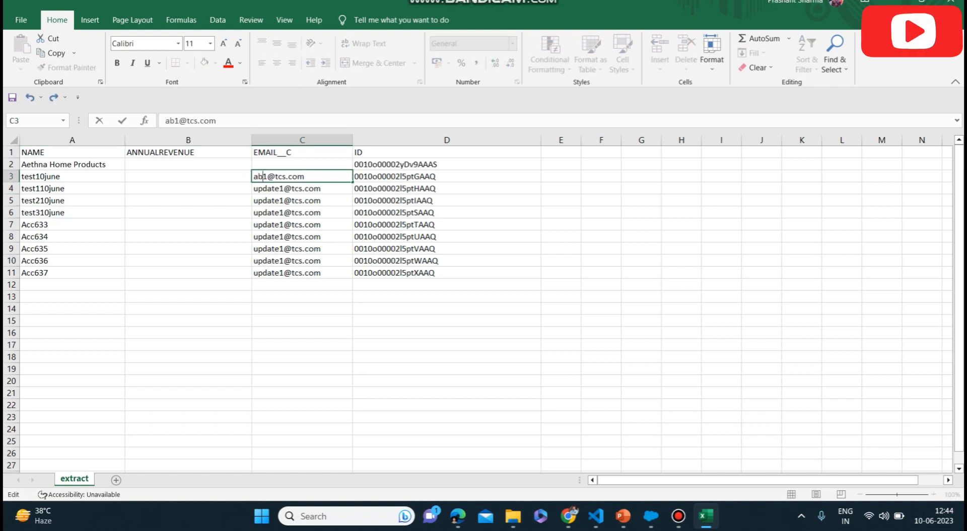
key(ctrl+Return)
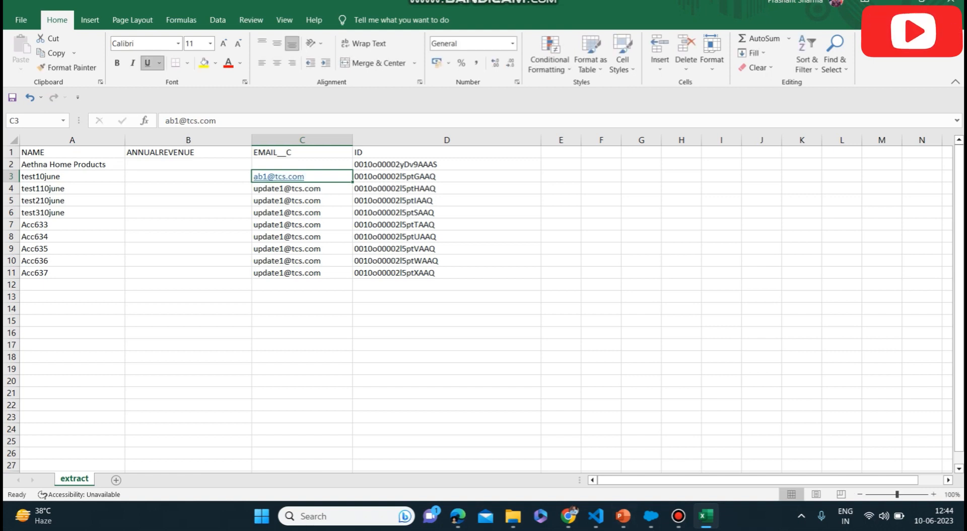
Replace the user part of the e-mail address for test110june in C4, keeping the tcs.com domain.
key(ctrl+Down)
double_click(279, 188)
double_click(279, 188)
text(abc)
key(Return)
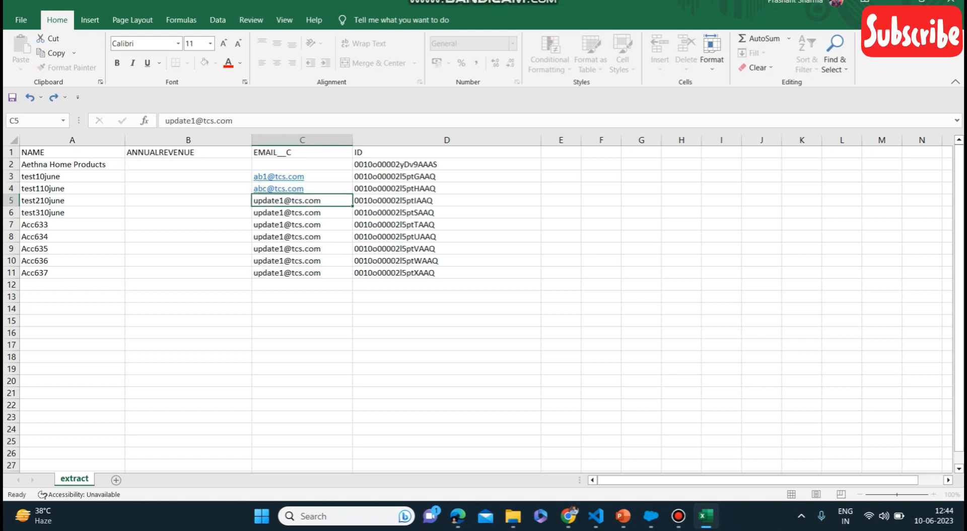
Replace the user part of the e-mail addresses for test210june and test310june in C5 and C6, keeping the tcs.com domain.
double_click(283, 200)
double_click(283, 200)
text(abcd)
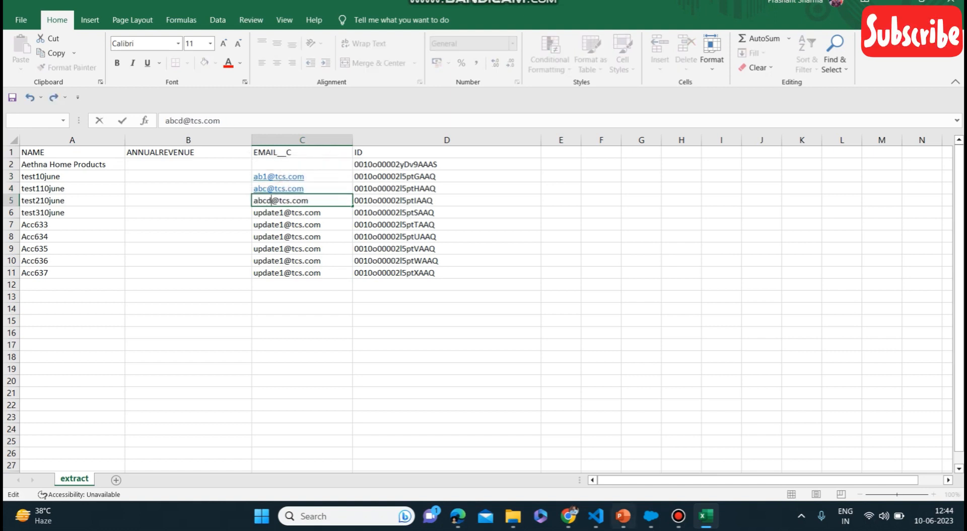
key(Return)
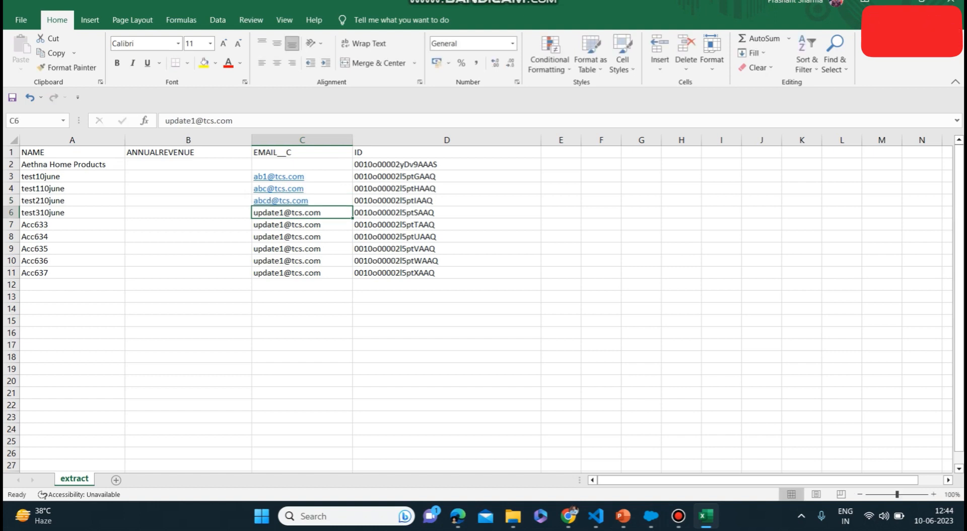
double_click(270, 212)
text(abcde)
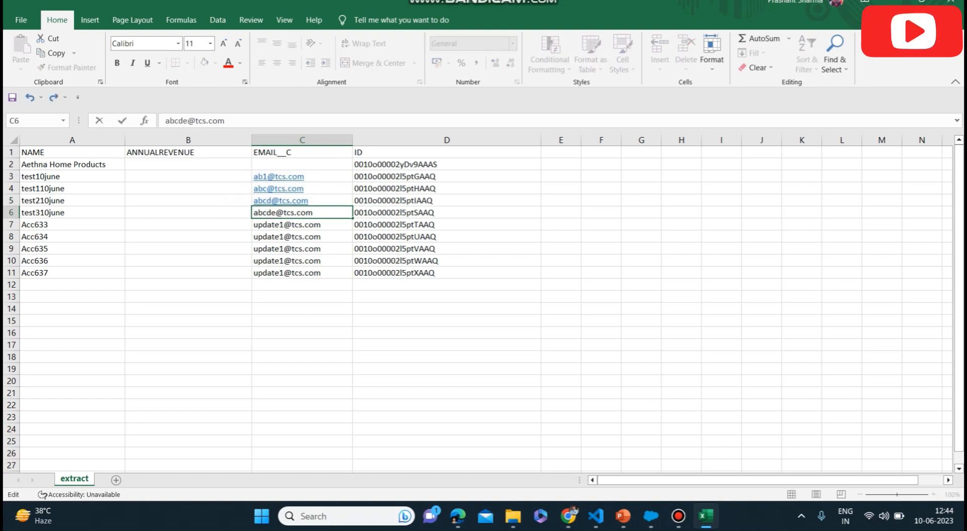
key(Tab)
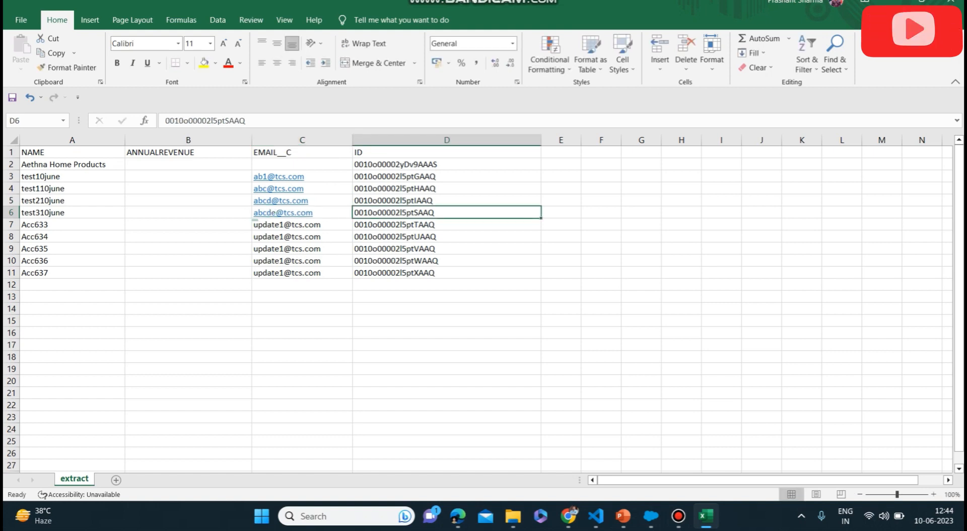
click(302, 320)
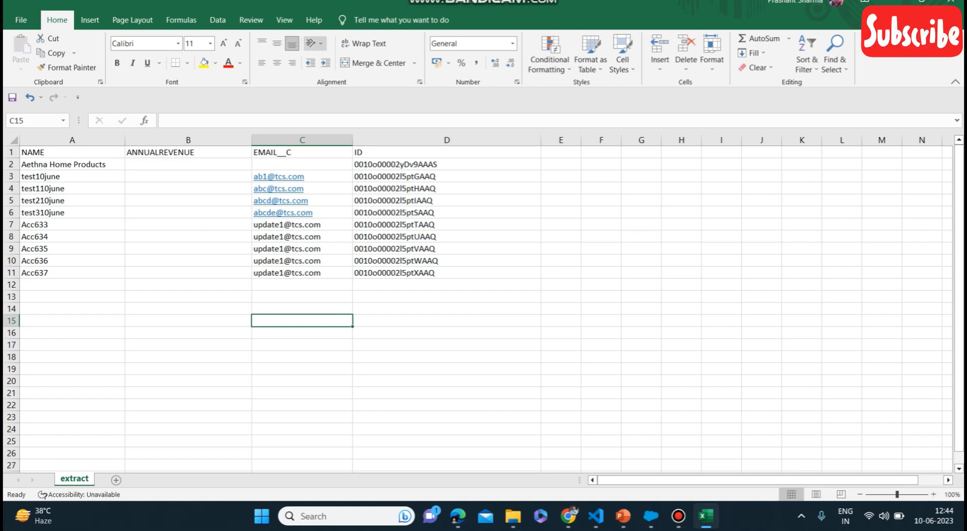
drag(11, 224, 11, 274)
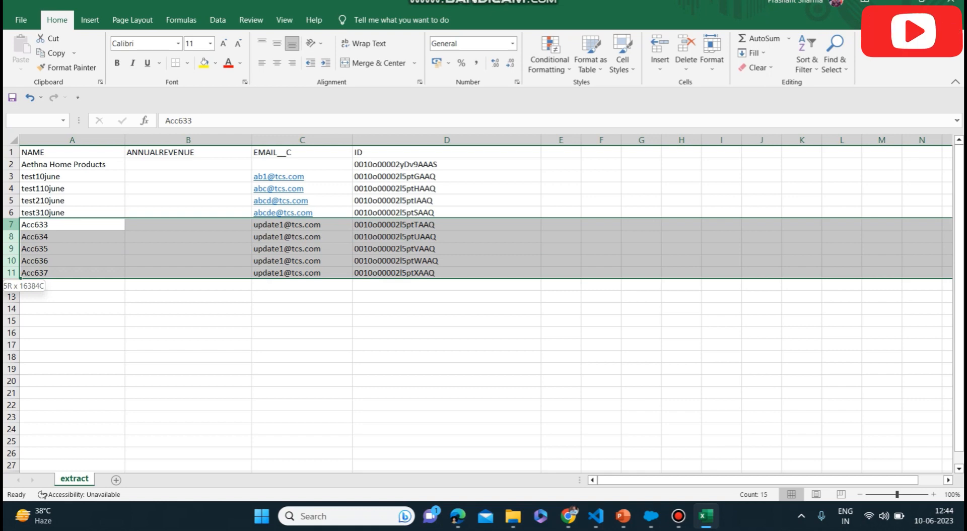
click(188, 381)
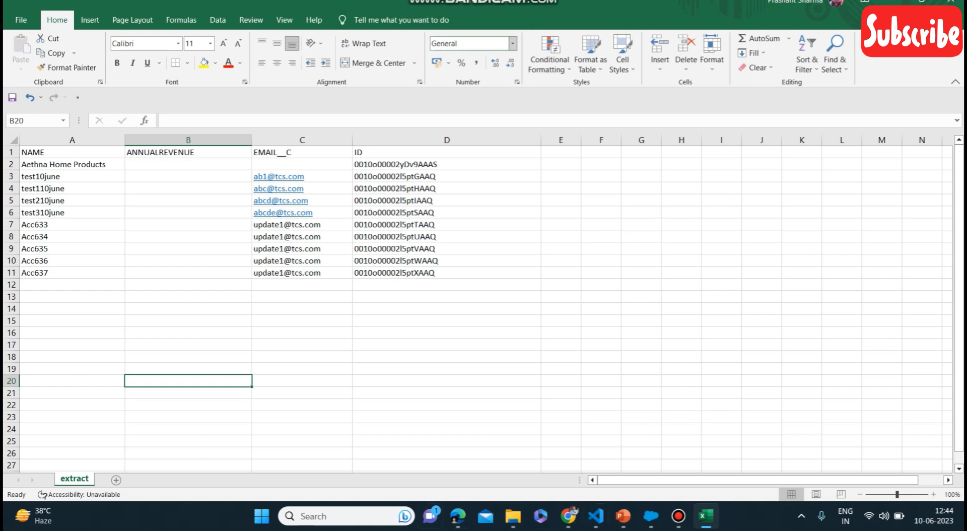
Copy the test10june name from A3 and paste it into a new Notepad document.
click(72, 177)
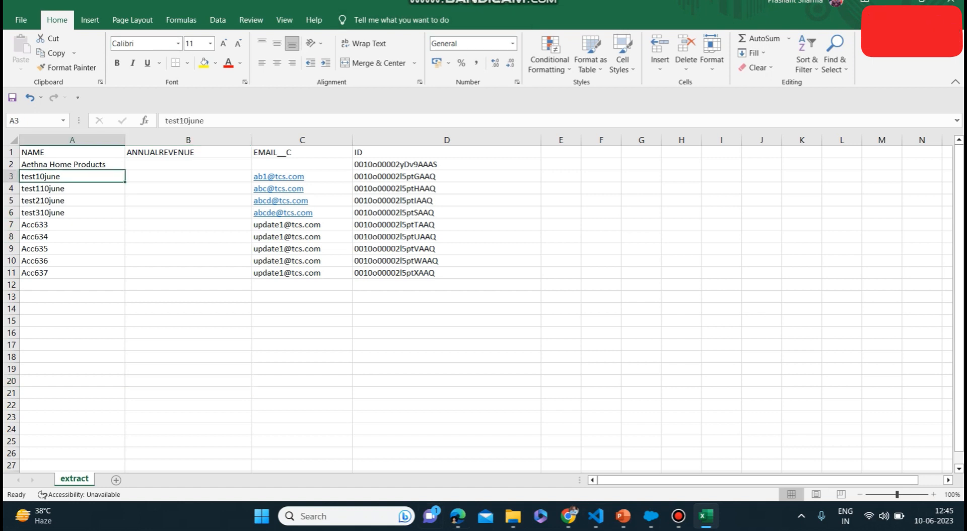
key(ctrl+c)
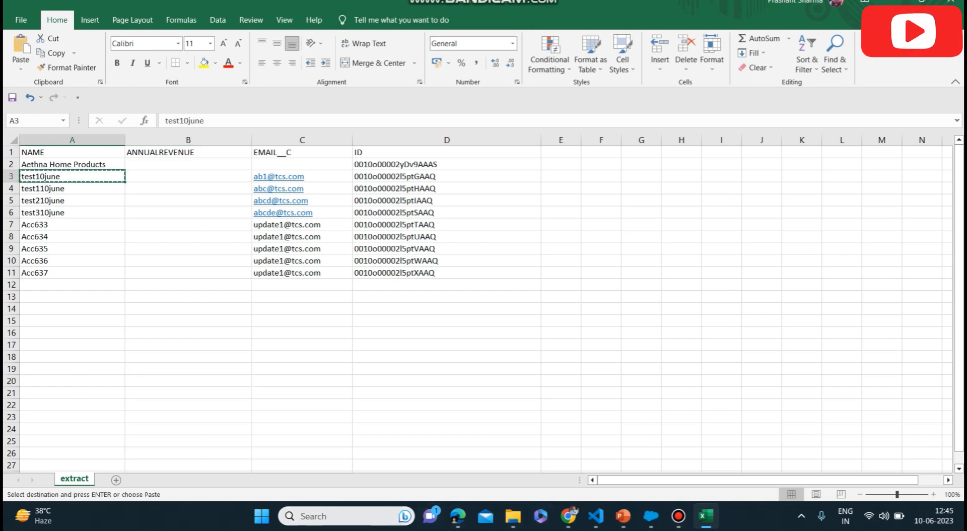
key(super+s)
text(note)
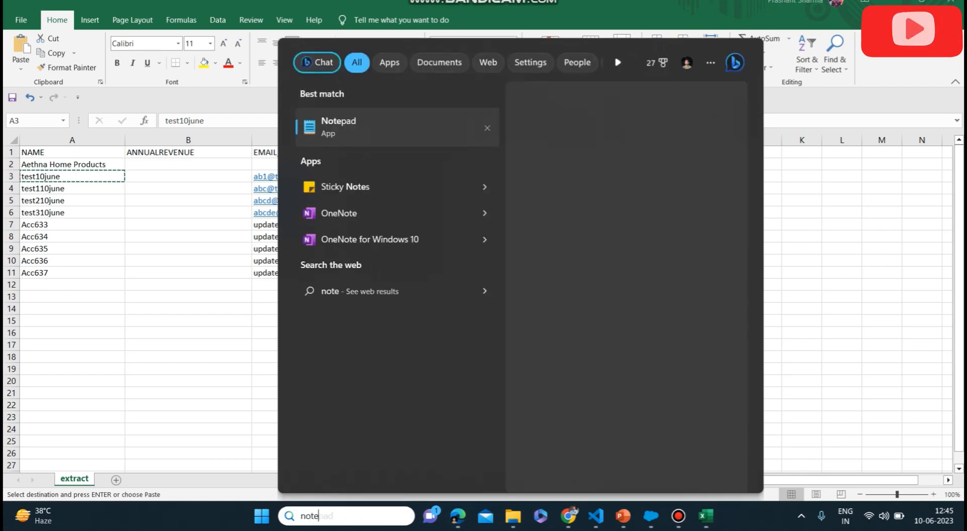
key(Escape)
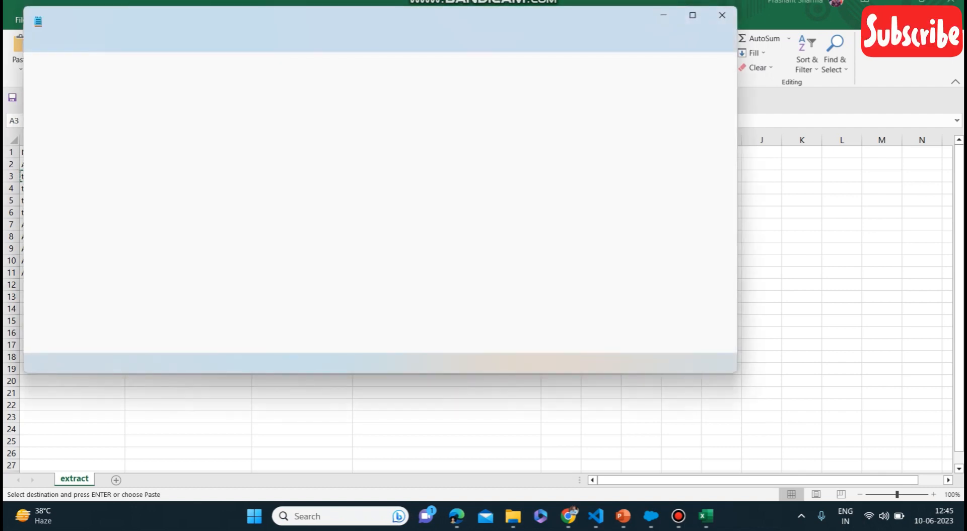
click(746, 39)
drag(482, 24, 855, 114)
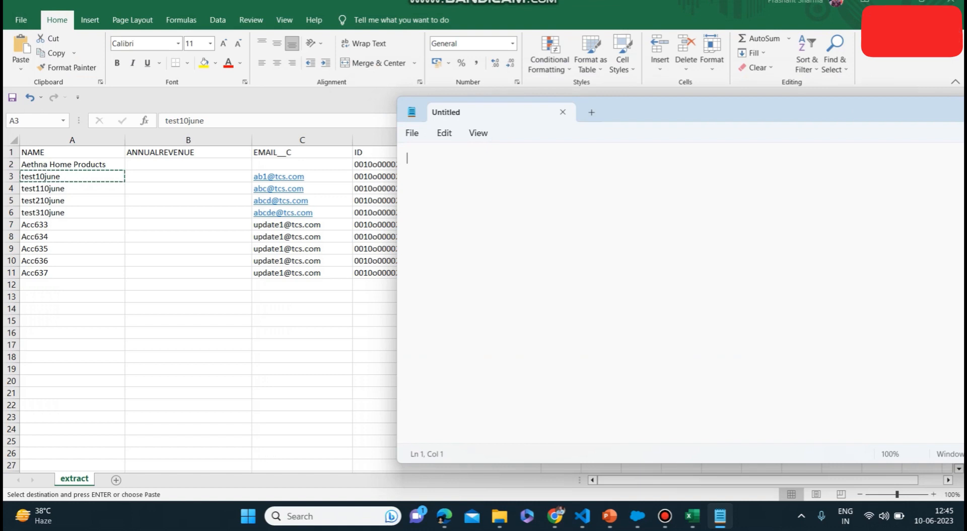
key(ctrl+v)
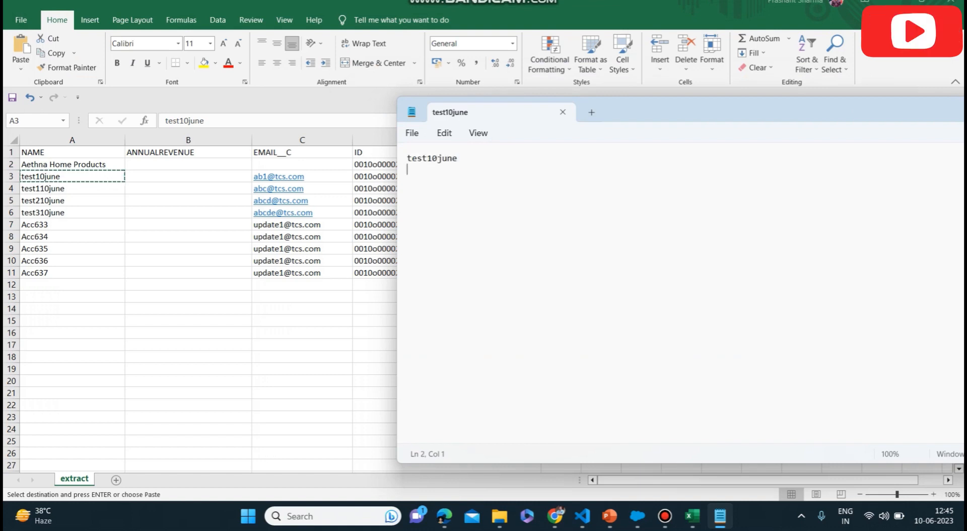
Copy the four record IDs from D3:D6 of the extract sheet and paste them below the name in the Notepad document.
key(alt+Tab)
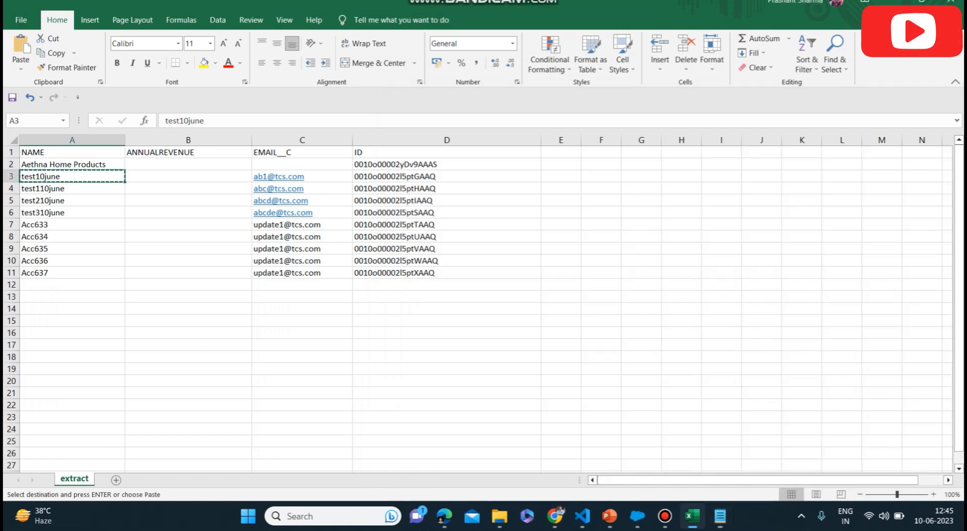
click(402, 177)
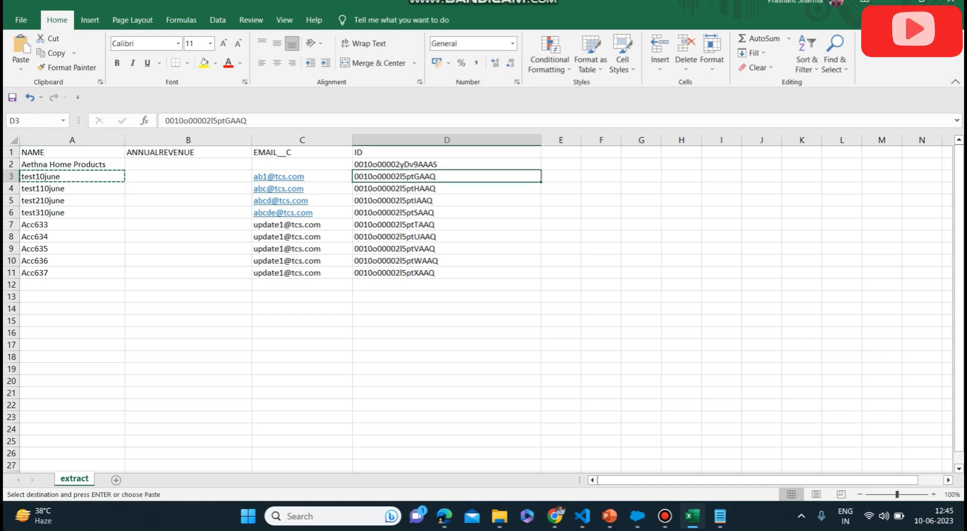
key(shift+Down)
key(shift+Down)
key(shift+Down)
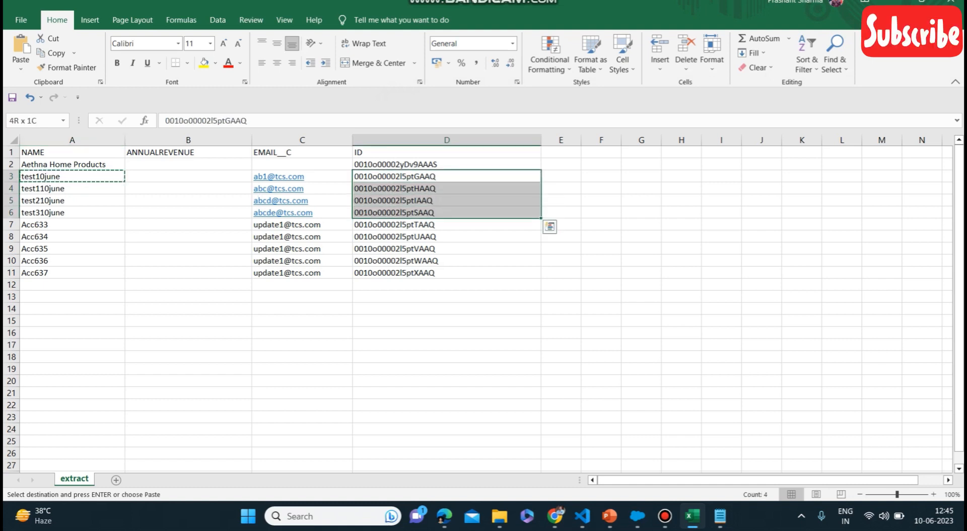
key(ctrl+c)
click(720, 516)
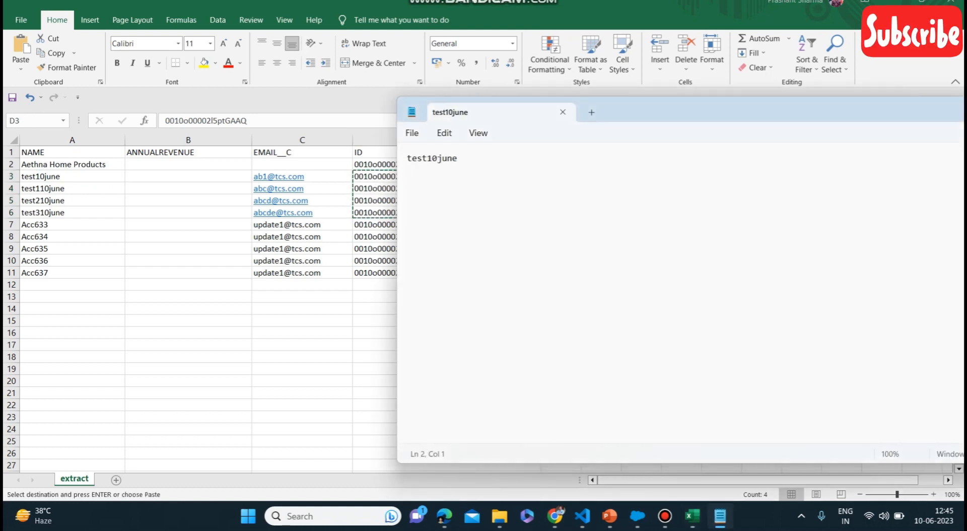
key(Return)
key(Return)
key(Return)
key(ctrl+v)
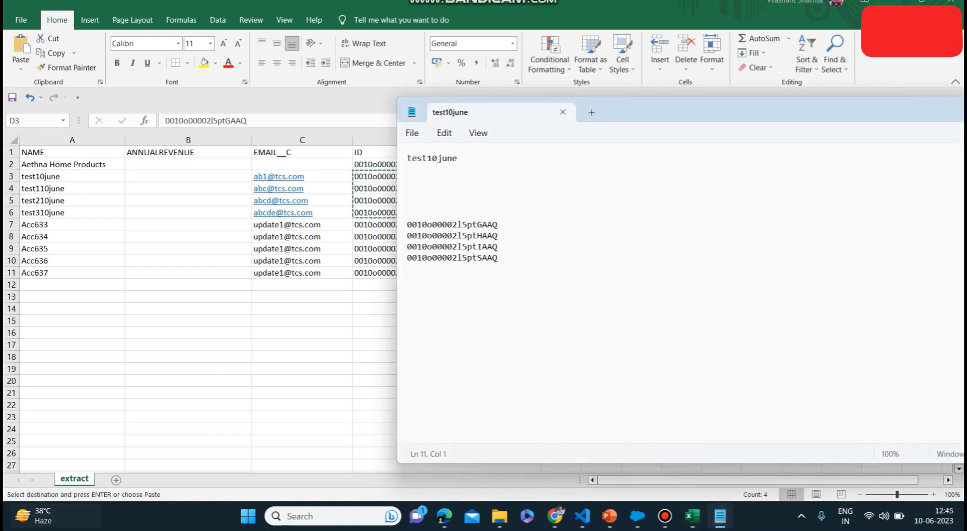
Return to Excel and enter the annual revenues 687668, 45353, 5454 and 434345 in B3 through B6.
key(alt+Tab)
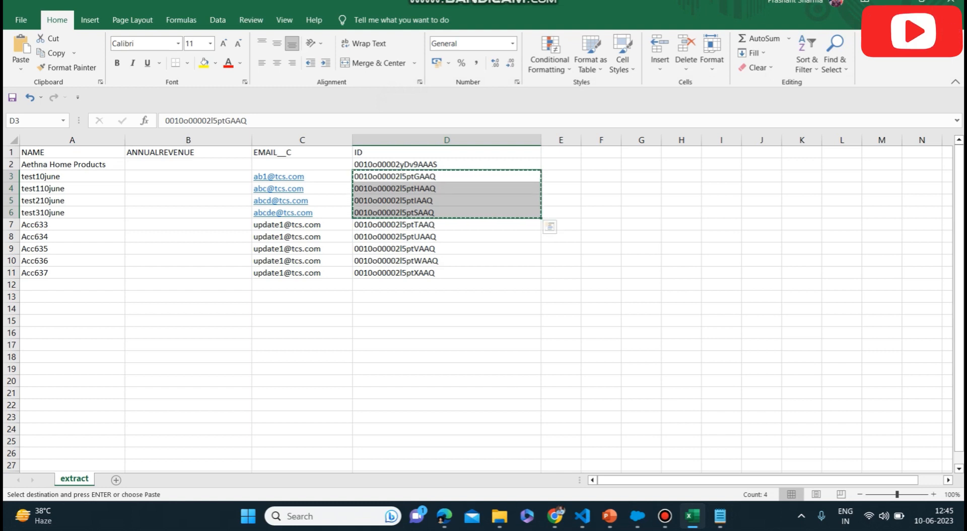
click(188, 176)
text(687668)
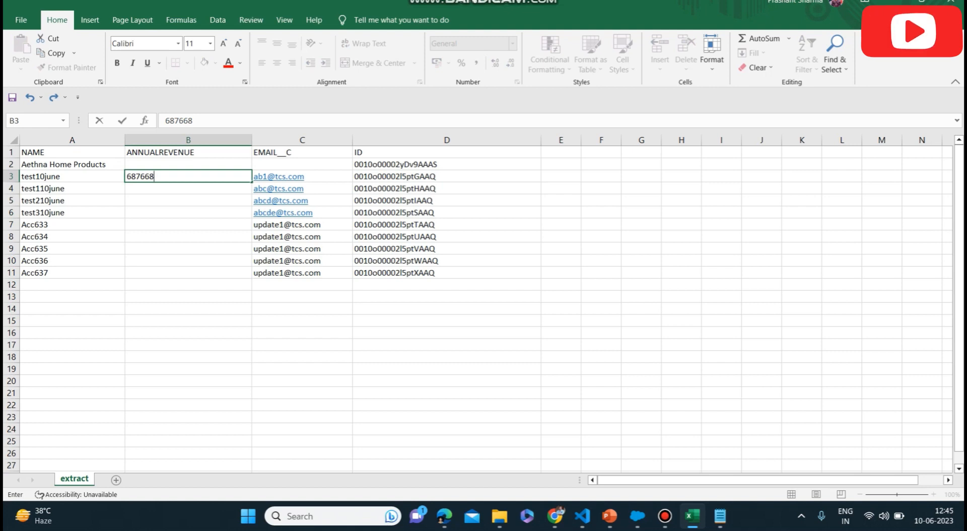
key(Return)
text(45353)
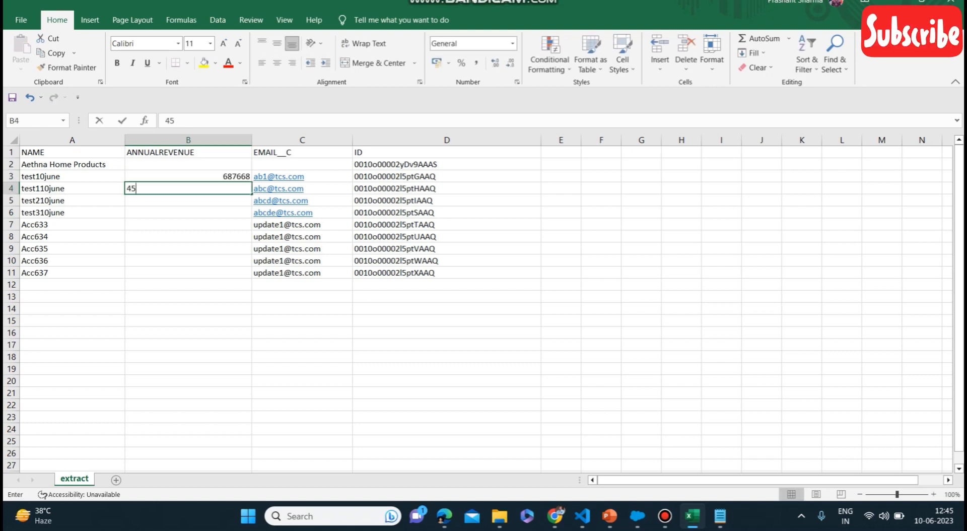
key(Return)
text(5454)
key(Return)
text(434345)
click(601, 309)
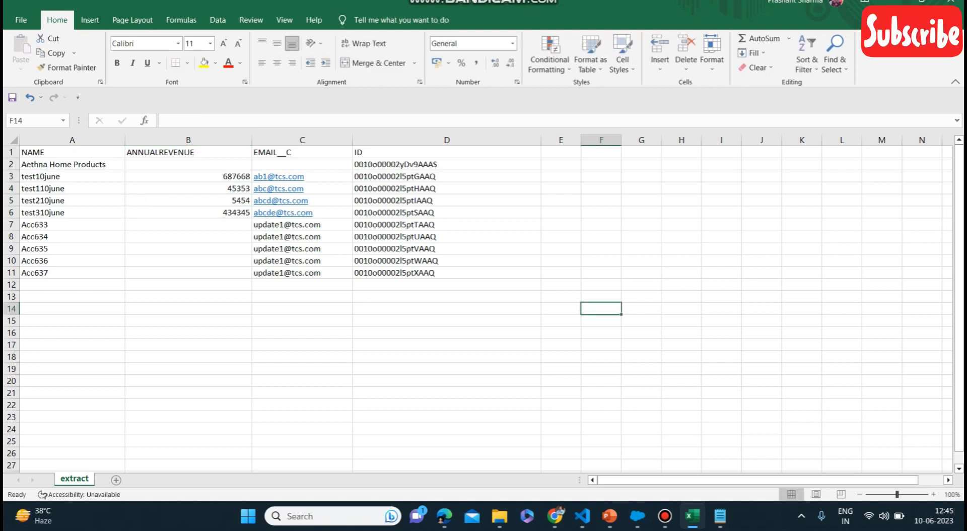
Save the extract sheet and minimize the Excel window.
key(ctrl+s)
click(601, 272)
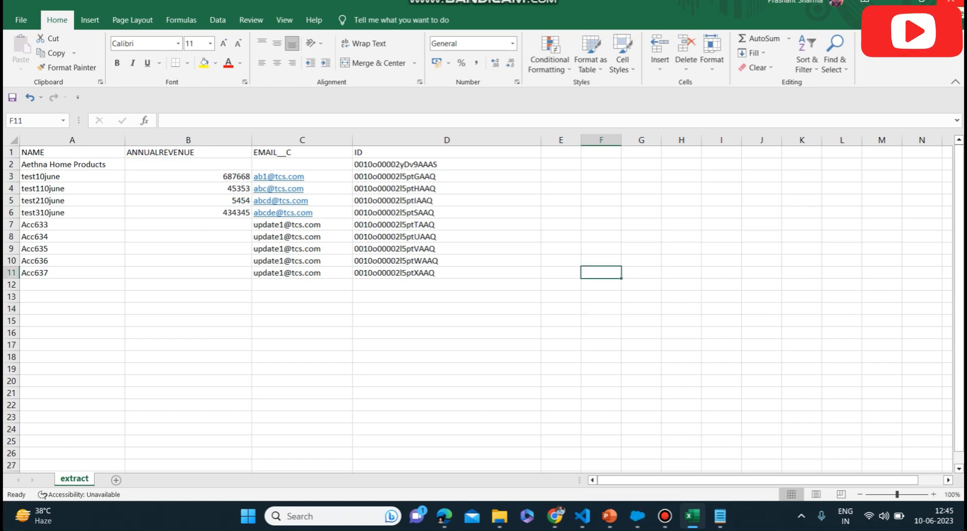
click(893, 1)
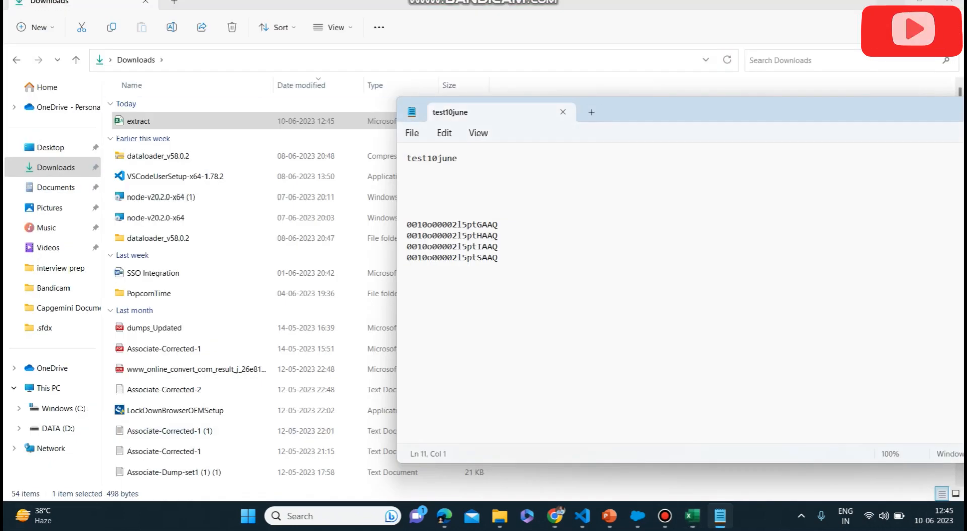
Switch to Salesforce Data Loader, dismiss the Upsert wizard and start an Update operation instead.
click(637, 516)
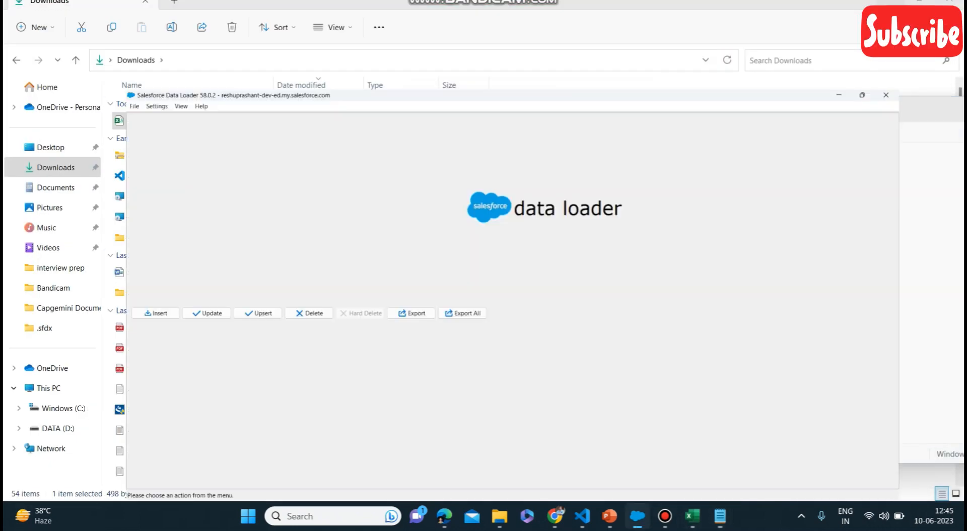
click(166, 268)
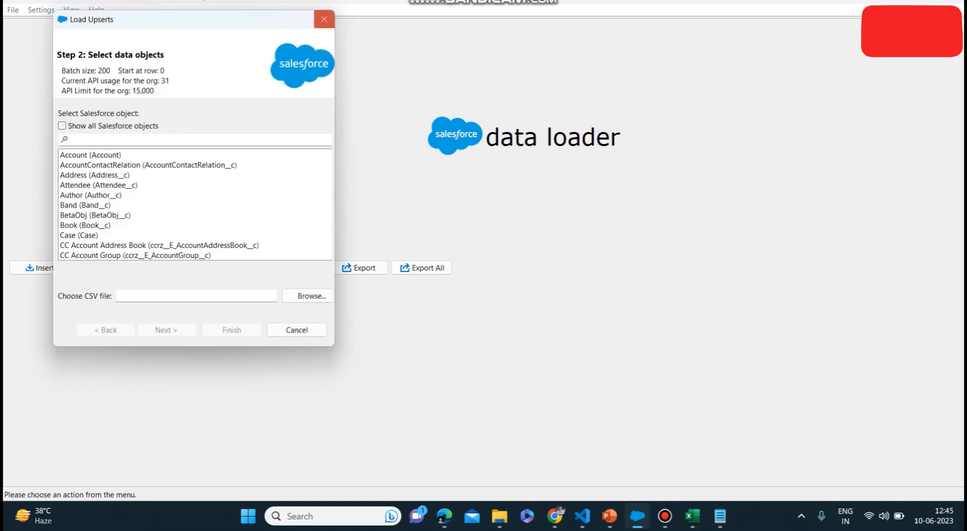
click(324, 19)
click(103, 268)
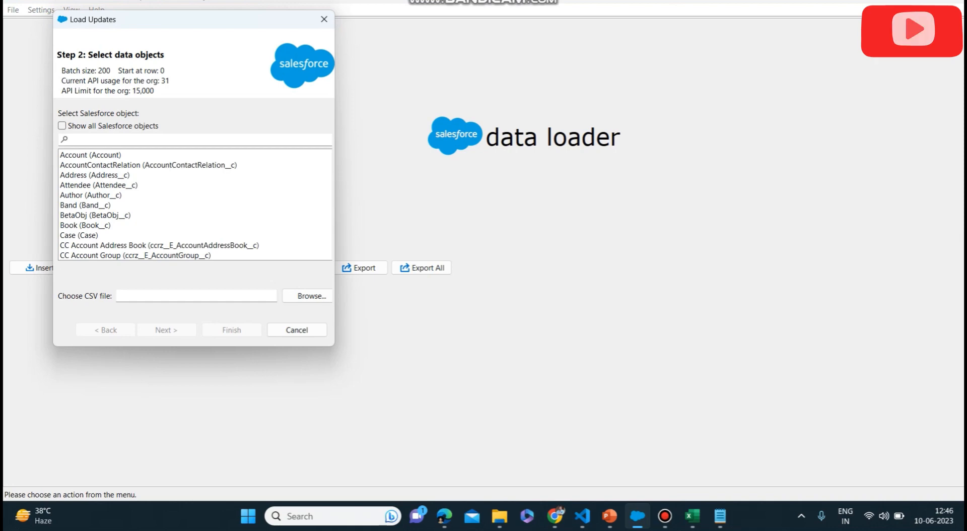
Select the Account object and the extract CSV file from Downloads for the update, and continue to the field mapping.
click(91, 156)
click(308, 296)
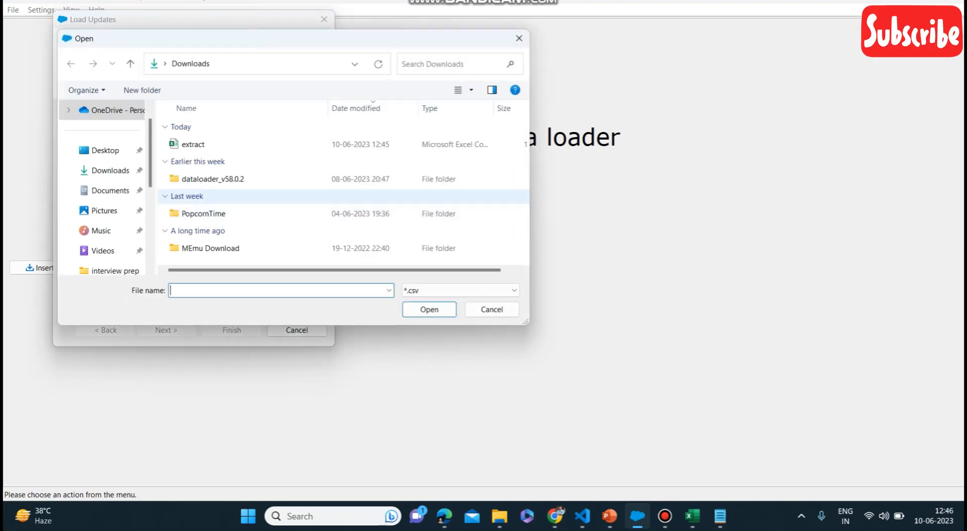
click(193, 145)
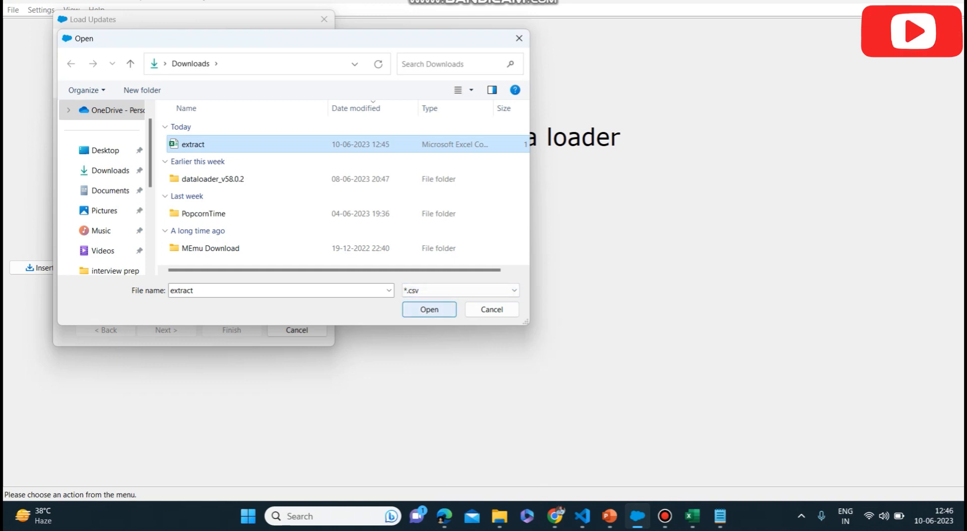
key(Return)
key(Return)
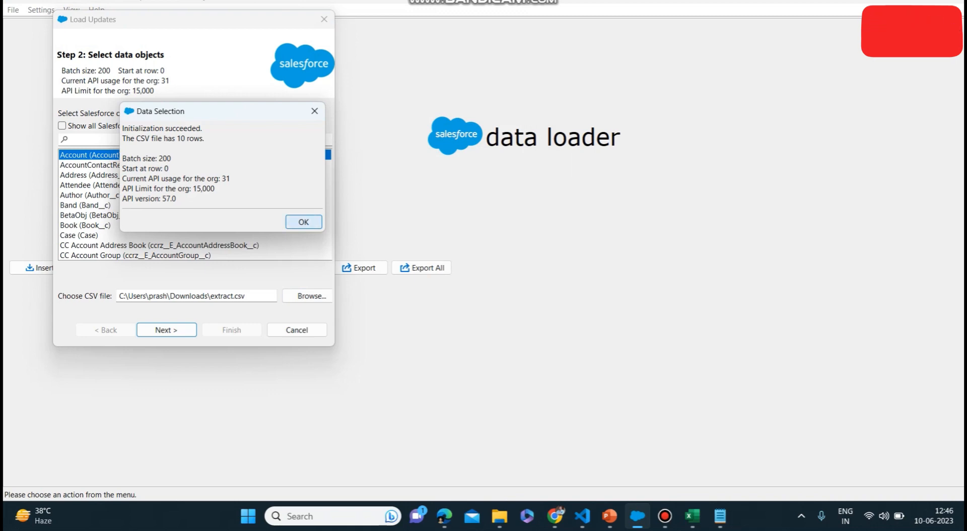
key(Return)
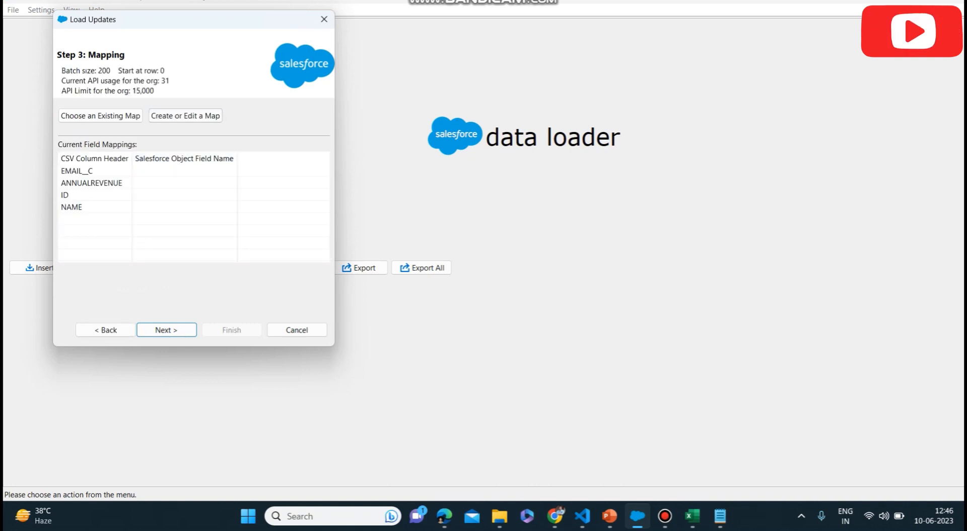
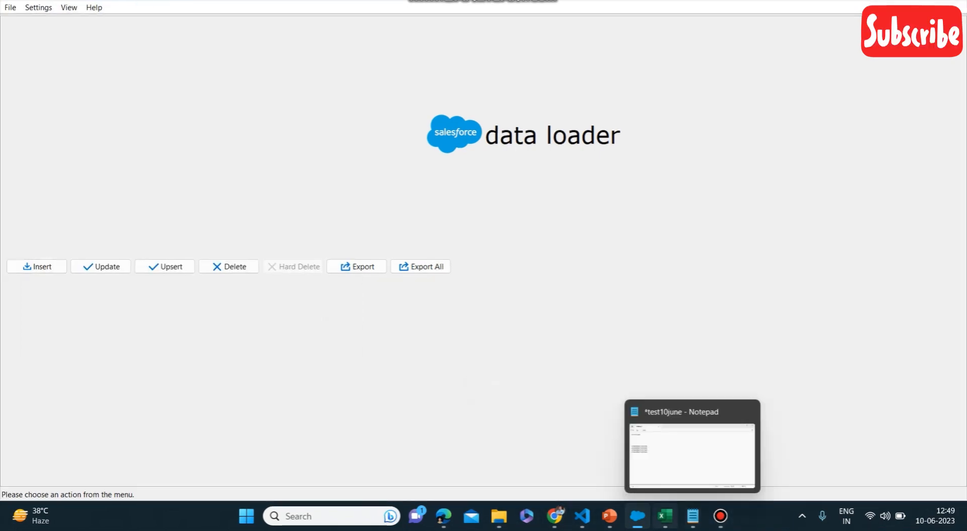
Switch to Salesforce in the browser, refresh it and open the Acc2 record from the recent accounts.
click(693, 515)
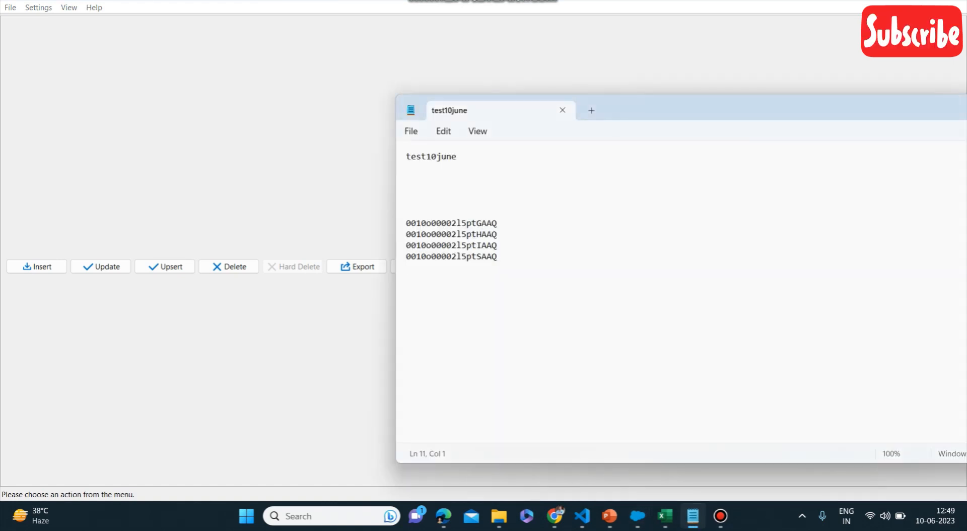
click(554, 515)
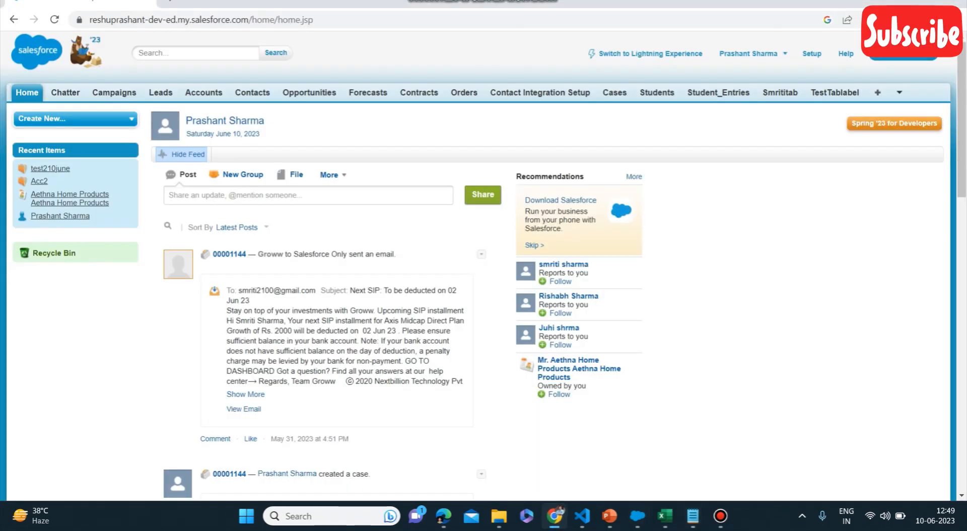
key(F5)
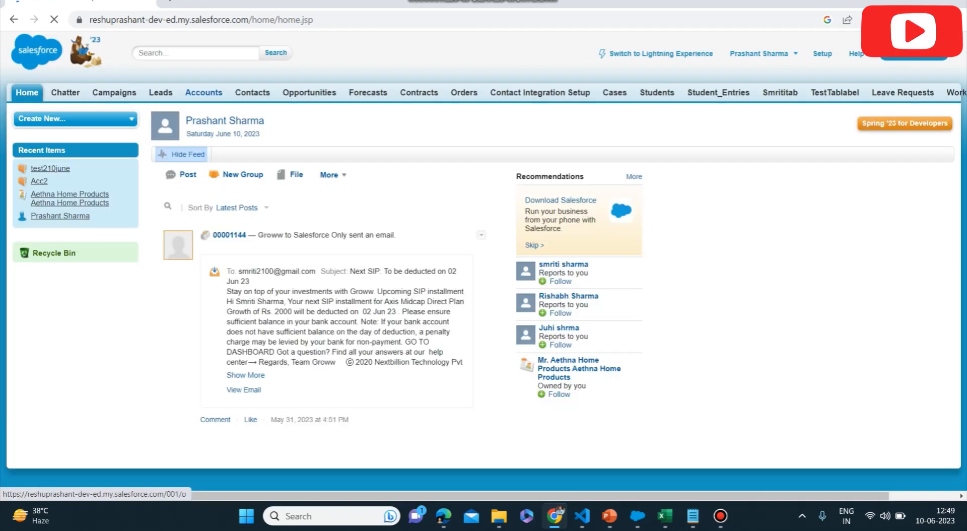
click(204, 93)
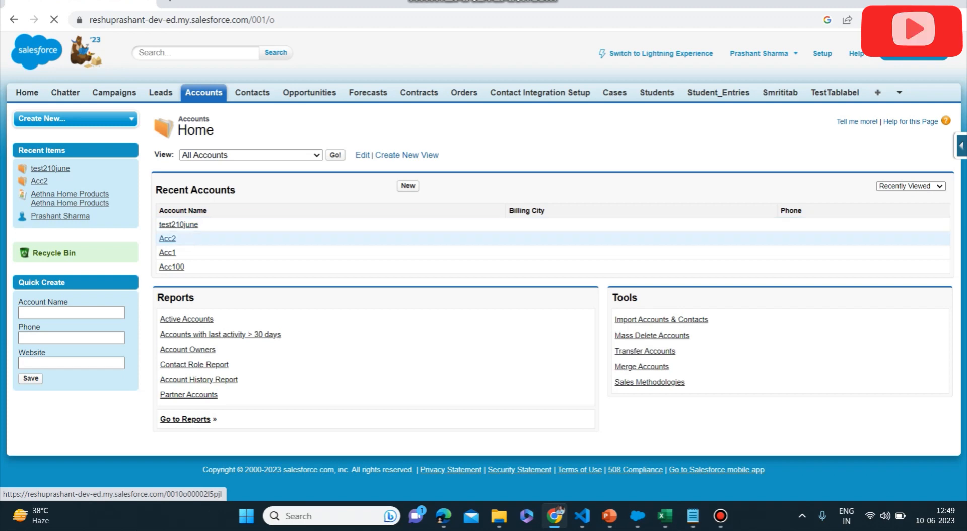
click(167, 238)
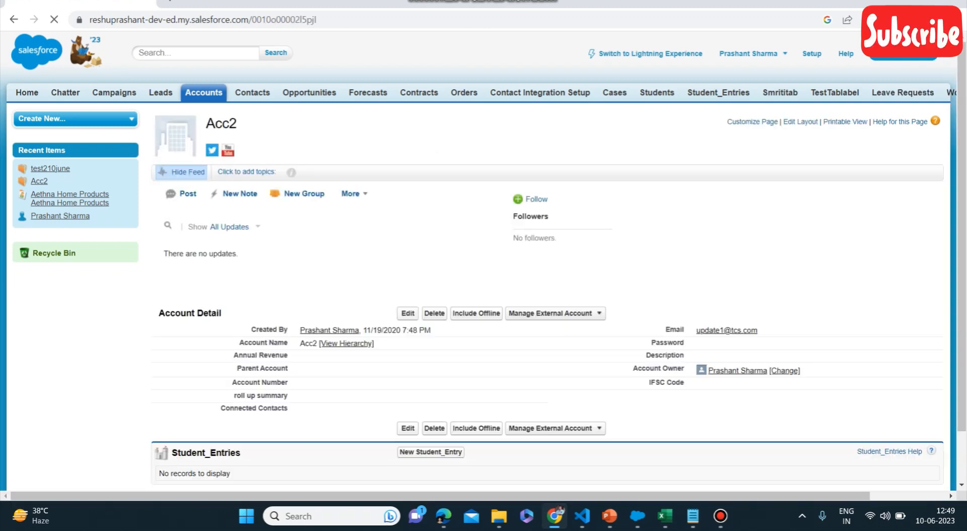
Copy test10june's record ID from D3 in Excel and open that account in Salesforce by replacing the ID in the page address.
click(665, 516)
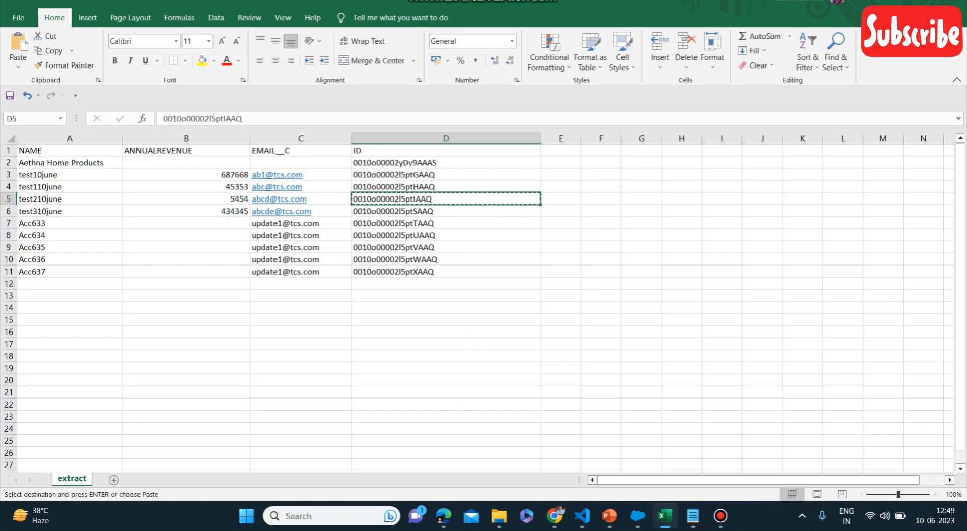
click(423, 175)
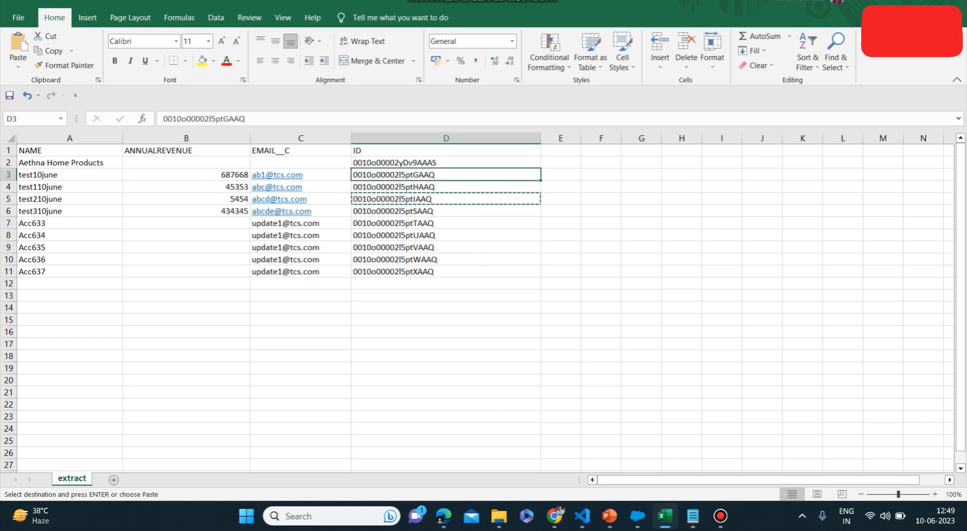
key(ctrl+c)
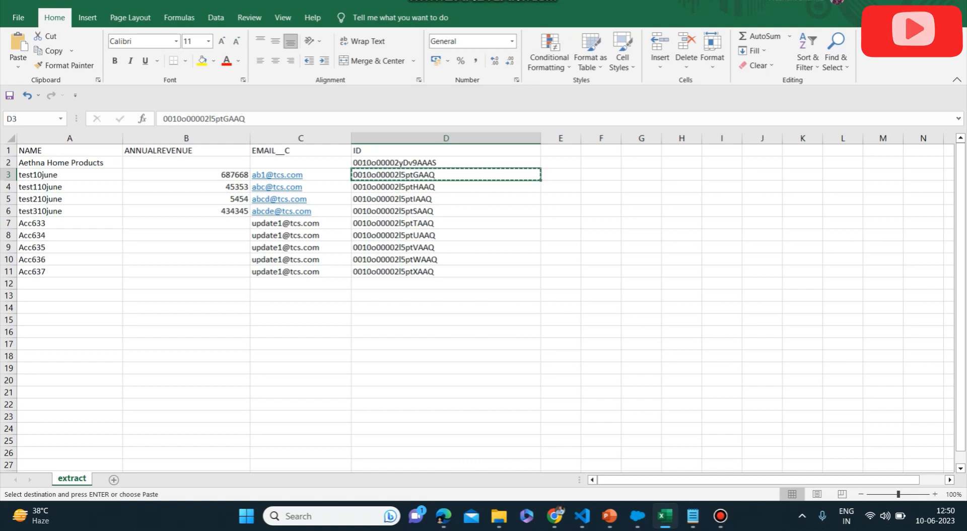
key(alt+Tab)
key(ctrl+l)
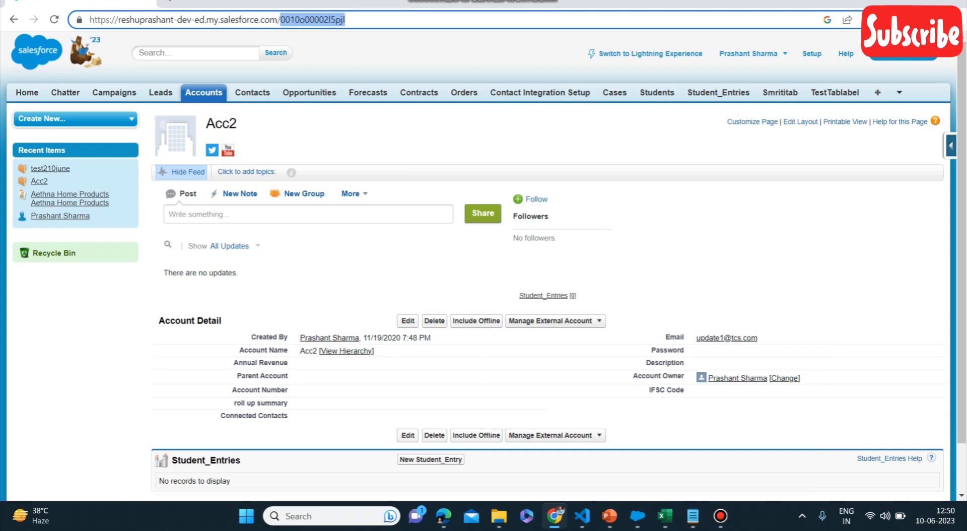
key(ctrl+v)
key(Return)
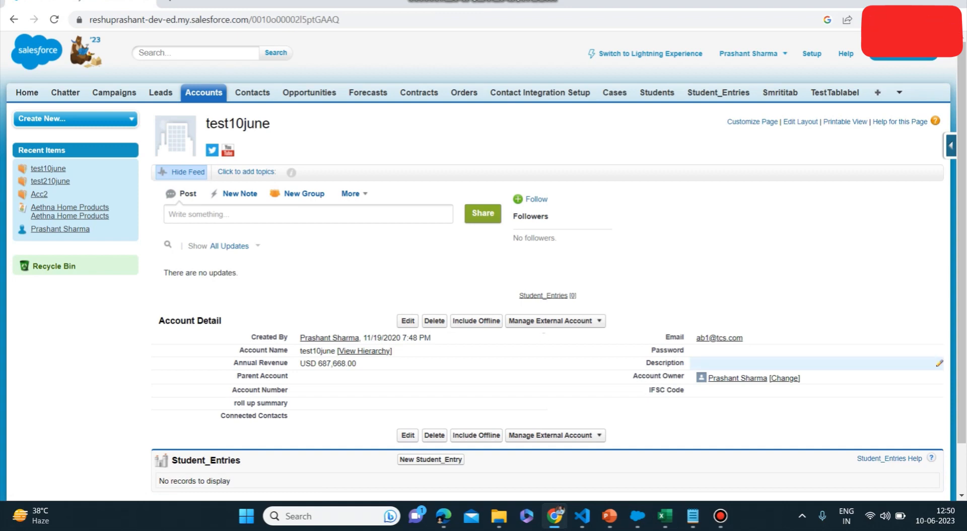
scroll(483, 262, down, 1)
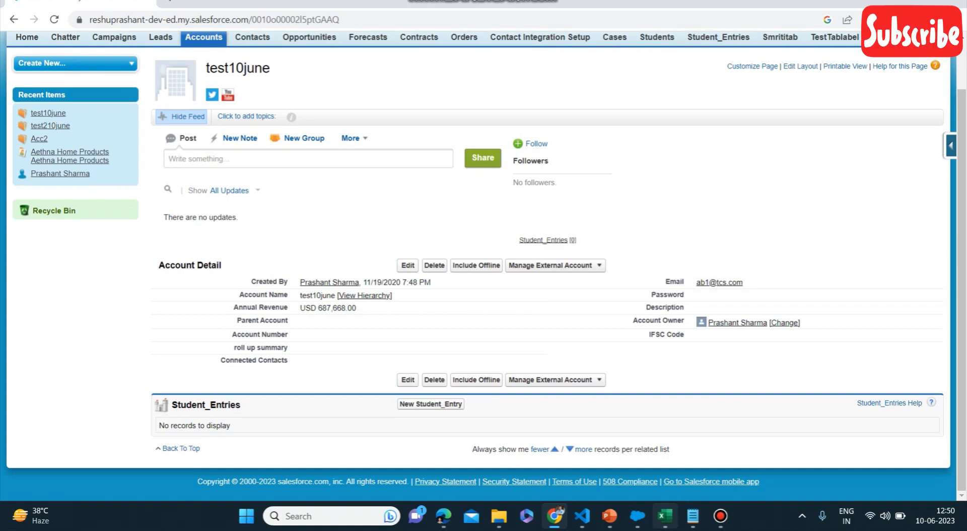
Compare the name and annual revenue of test10june in row 3 of the extract sheet with its Salesforce record.
click(665, 515)
click(186, 175)
click(69, 174)
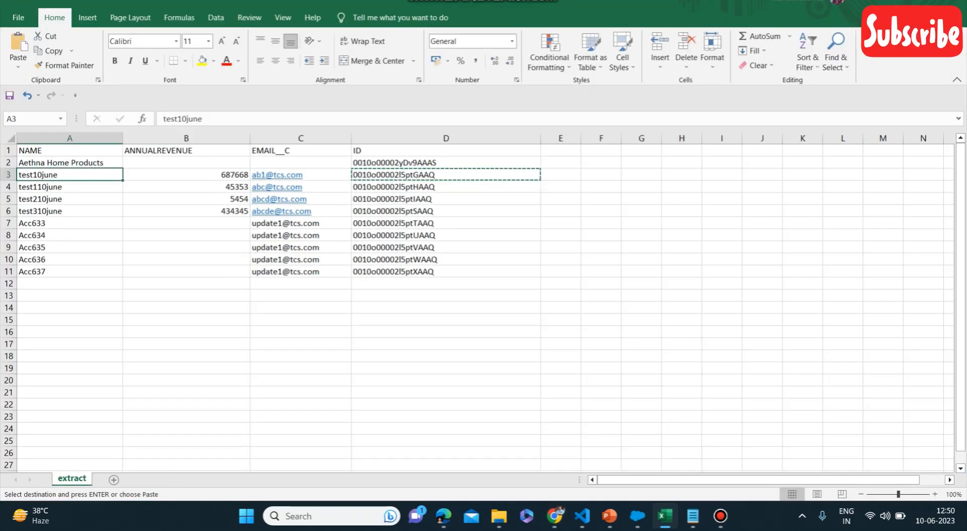
click(186, 175)
click(555, 516)
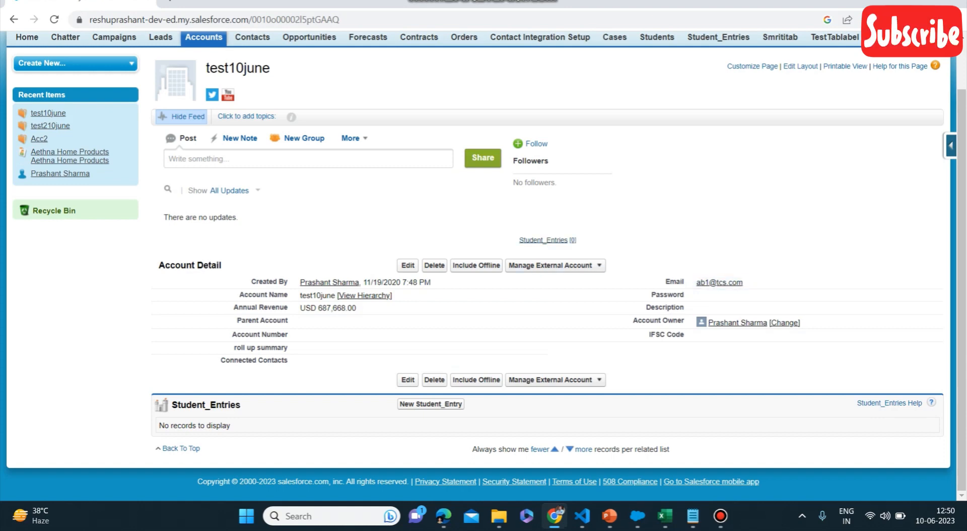
Copy test110june's record ID from D4 in Excel and open that account in Salesforce through the page address.
click(664, 516)
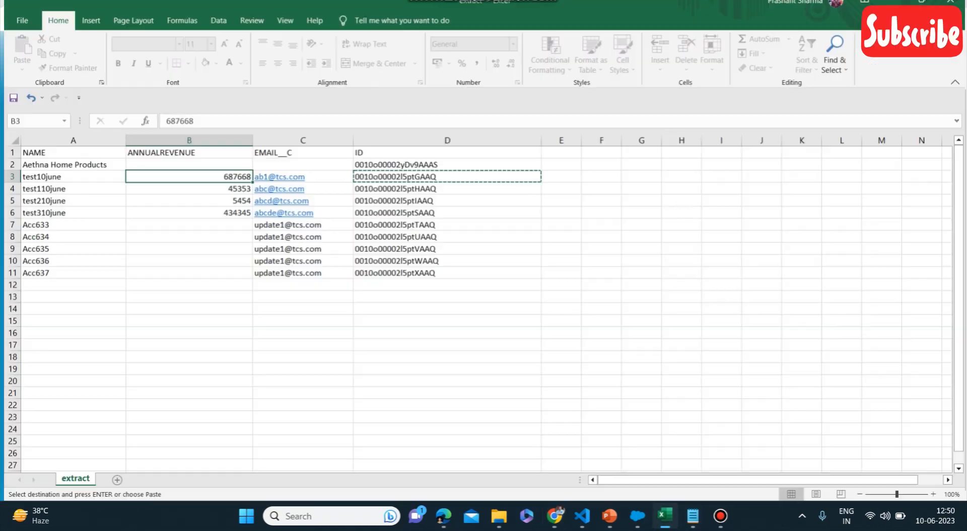
click(403, 189)
key(ctrl+c)
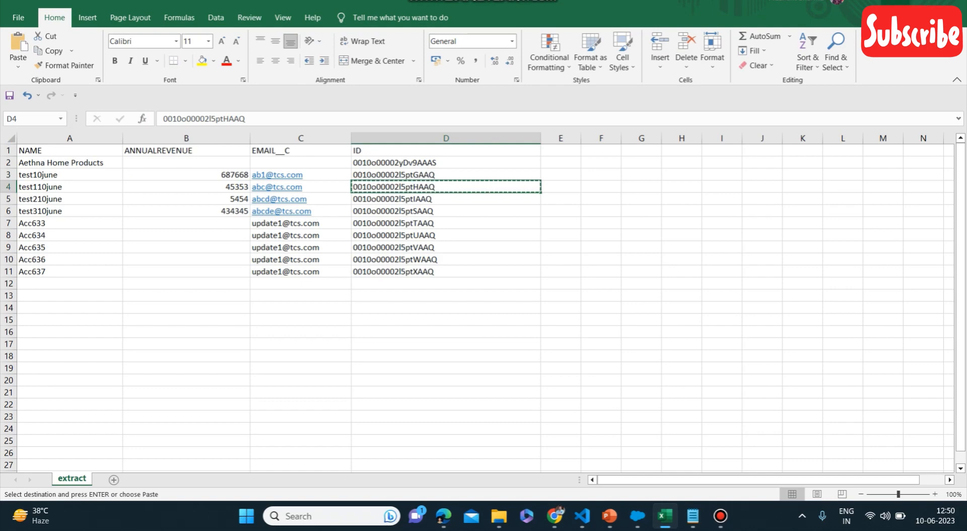
key(alt+Tab)
double_click(324, 19)
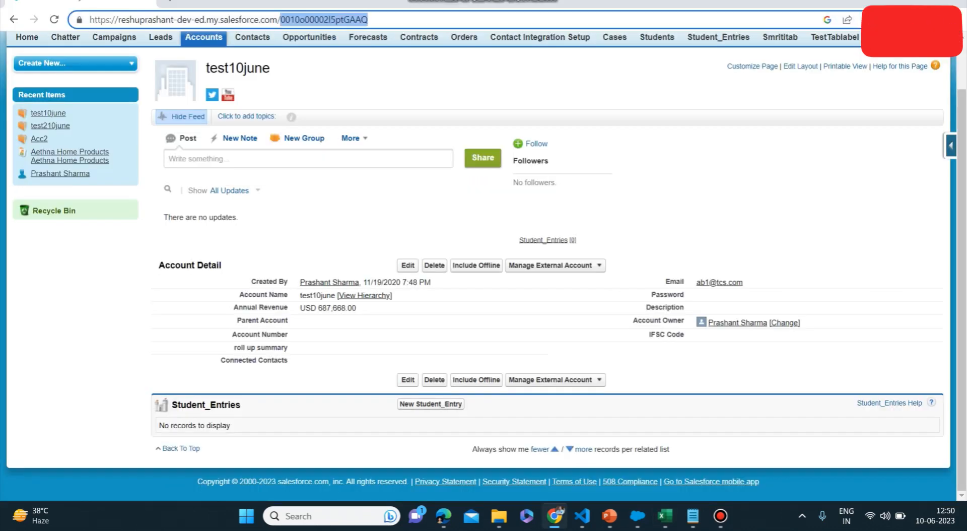
key(ctrl+v)
key(Return)
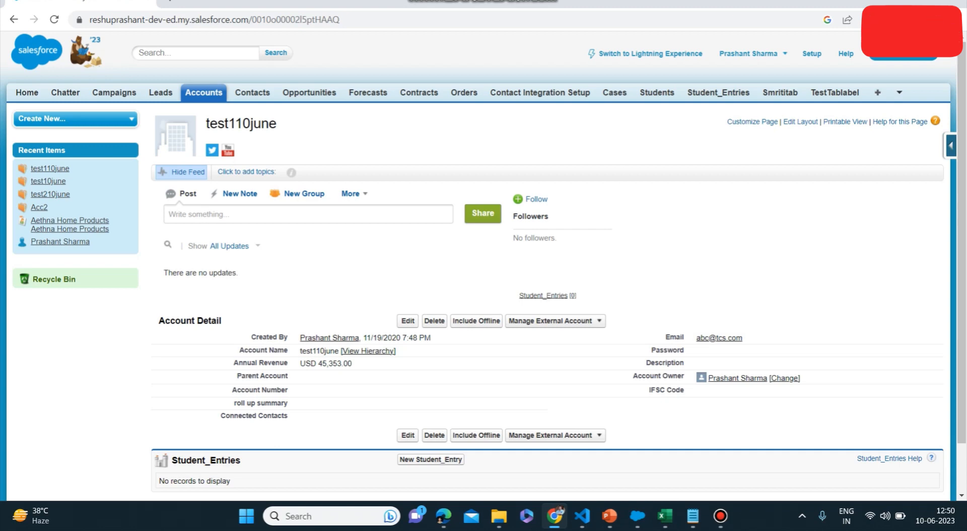
Copy test210june's record ID from D5 in Excel and view that account's details in Salesforce through the page address.
key(alt+Tab)
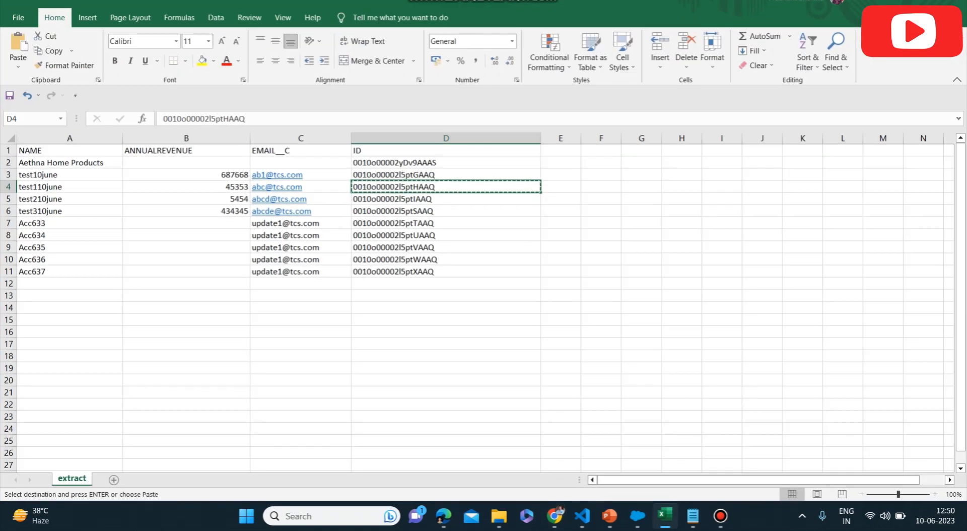
click(446, 199)
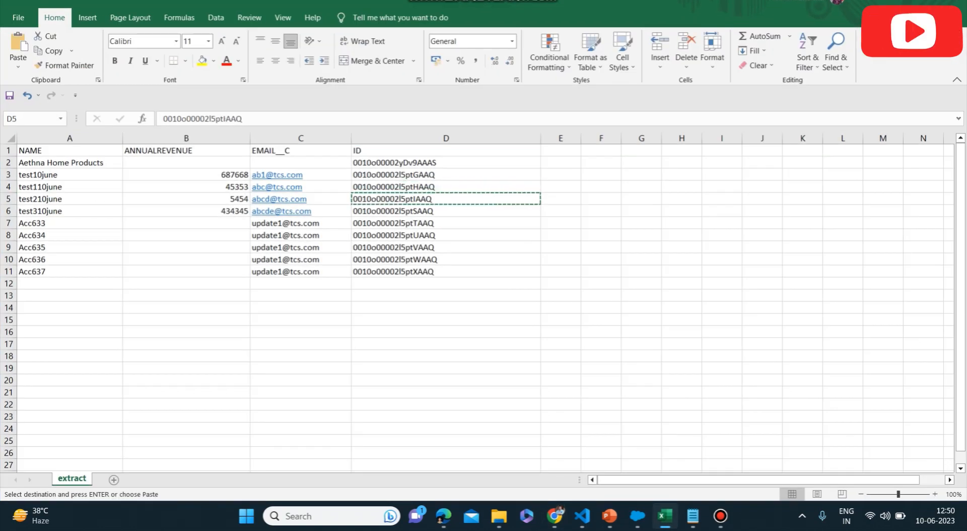
key(alt+Tab)
key(ctrl+l)
key(ctrl+v)
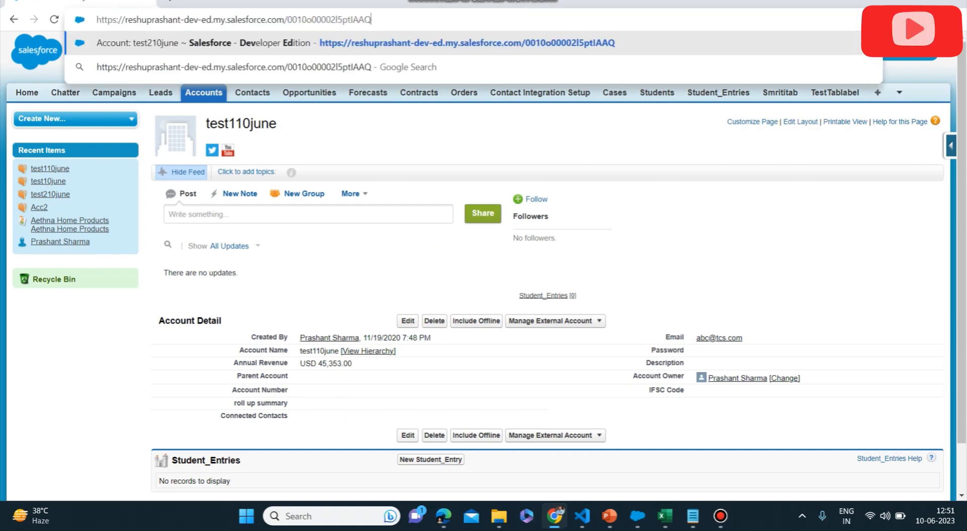
key(Return)
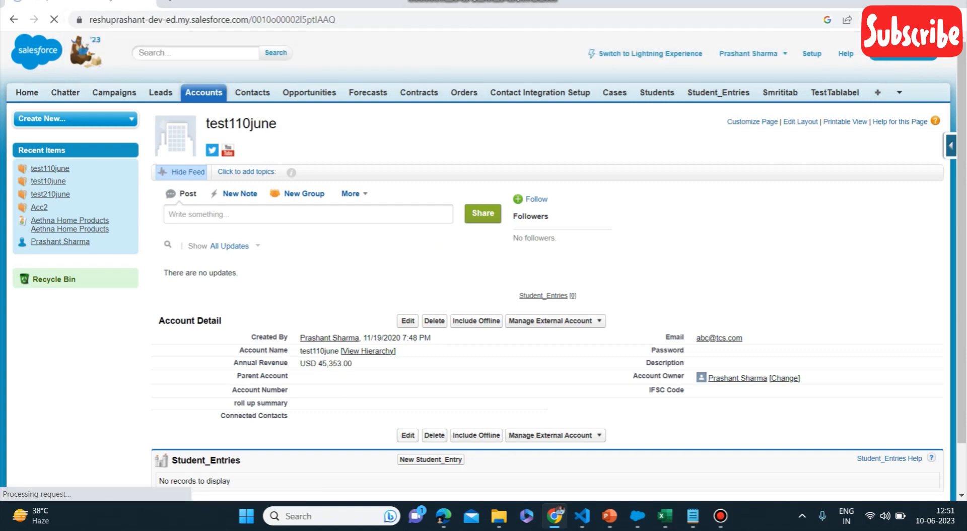
scroll(484, 262, down, 1)
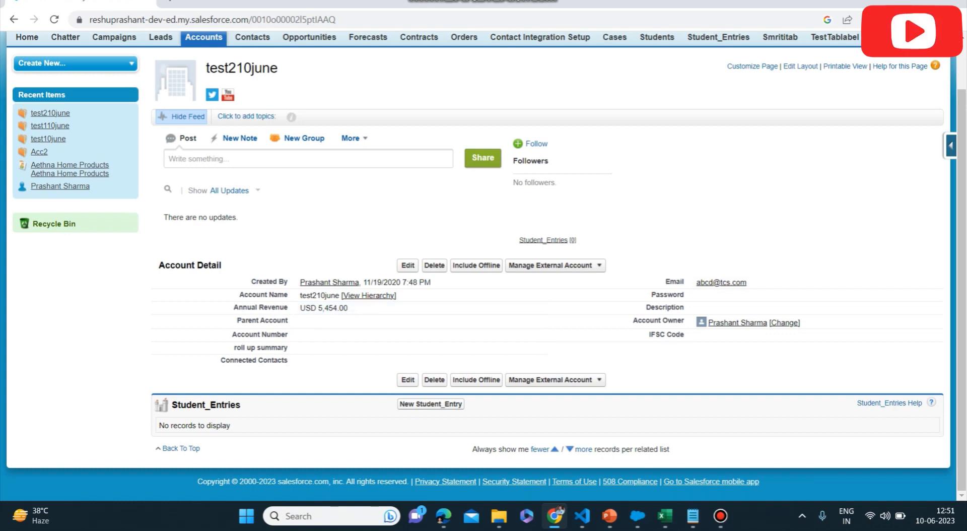
Copy test310june's record ID from D6 in Excel and open that account in Salesforce through the page address.
key(alt+Tab)
click(433, 211)
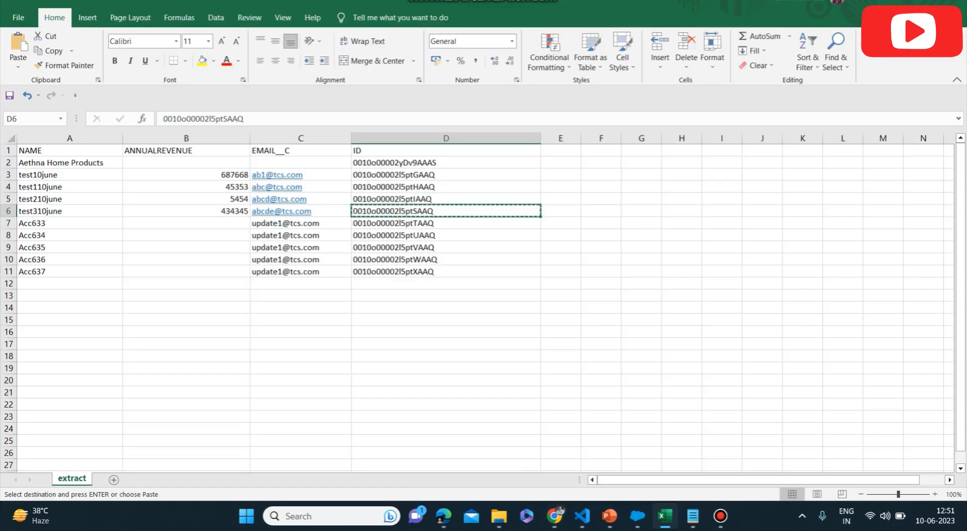
key(alt+Tab)
key(ctrl+l)
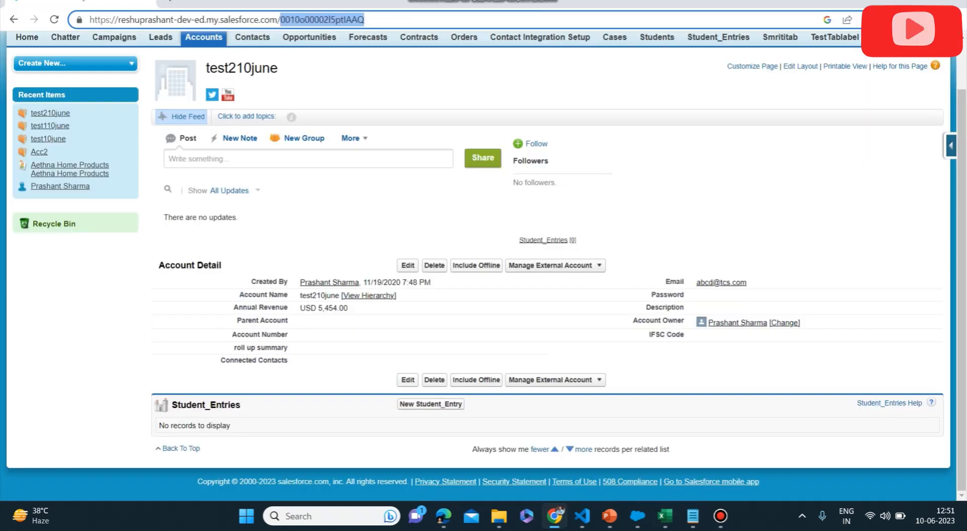
key(ctrl+v)
key(Return)
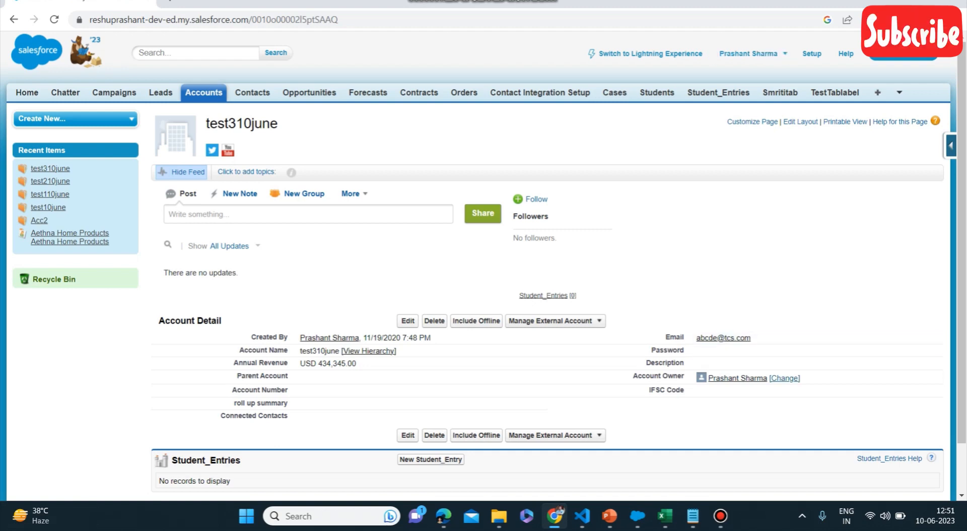
Switch to Data Loader, return to the extract sheet in Excel and review the account rows 2 to 11.
mouse_move(665, 515)
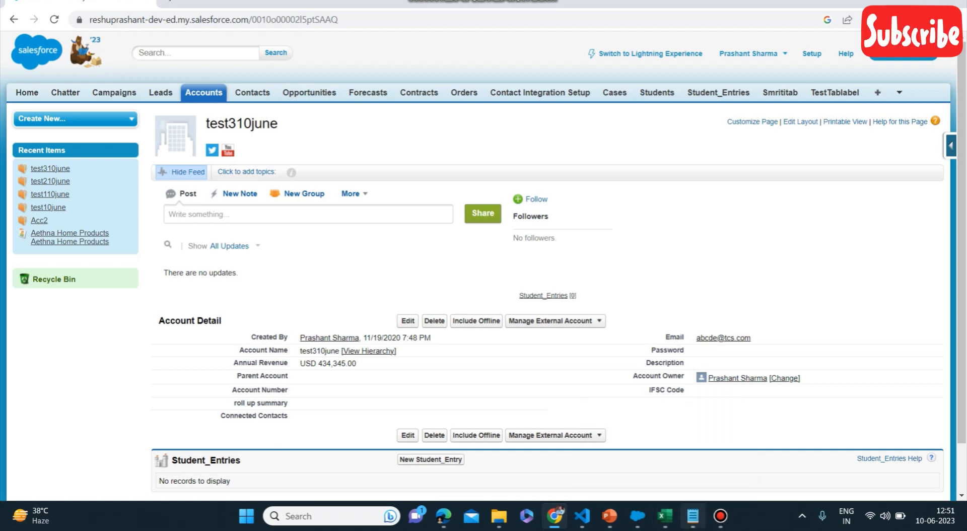
click(637, 516)
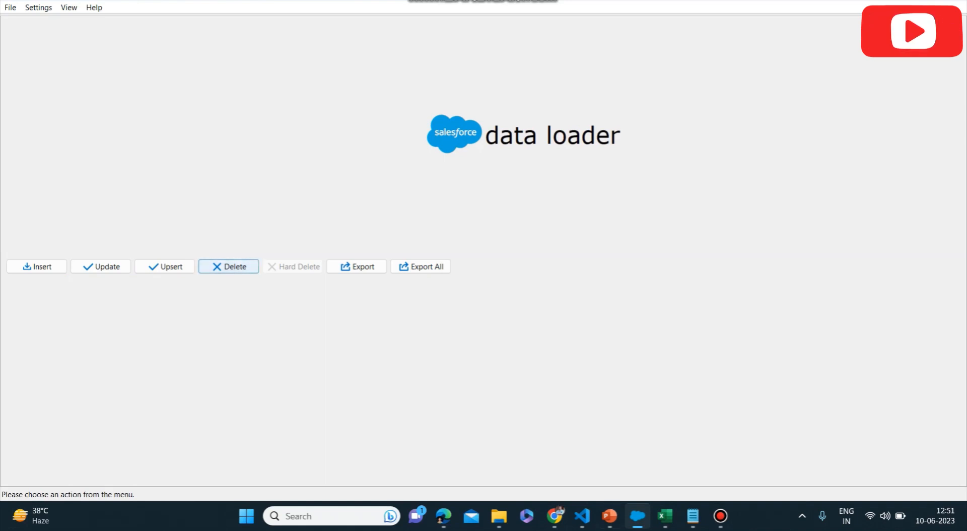
click(665, 515)
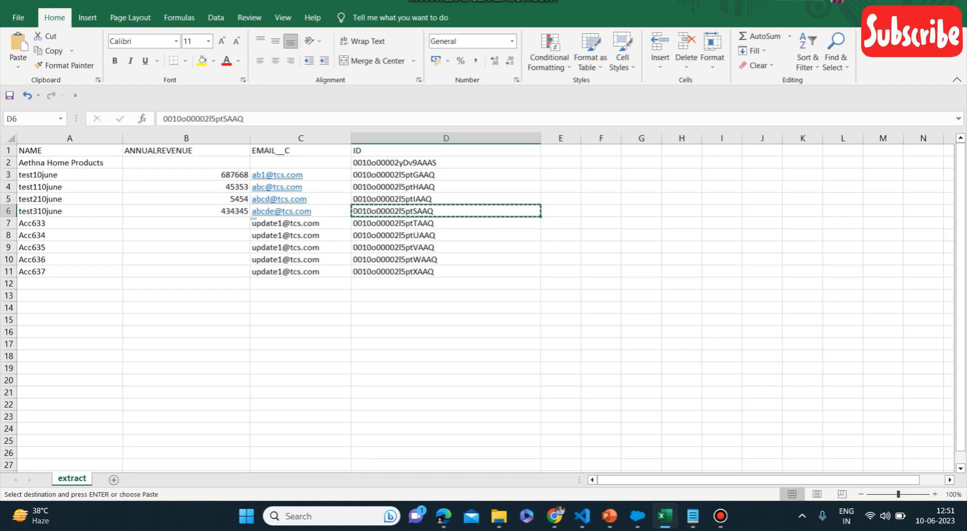
click(8, 175)
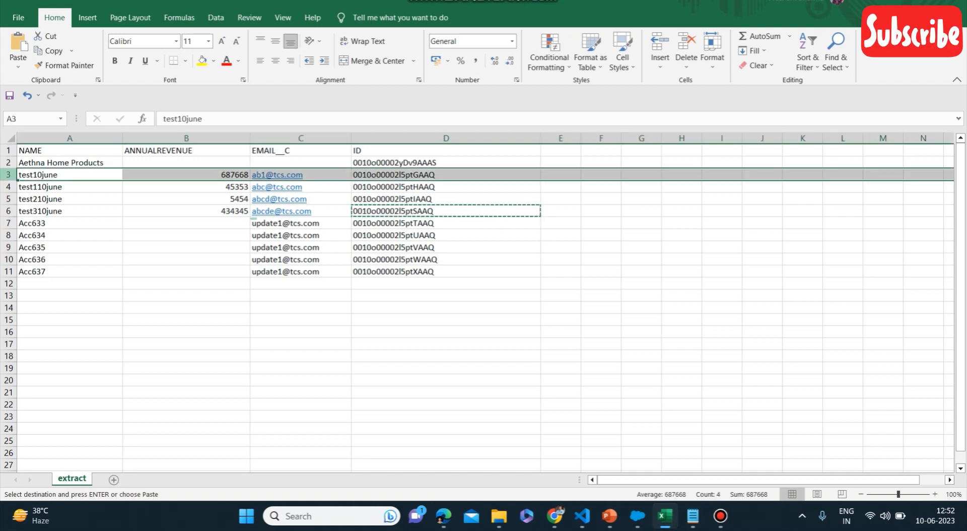
click(8, 187)
click(8, 199)
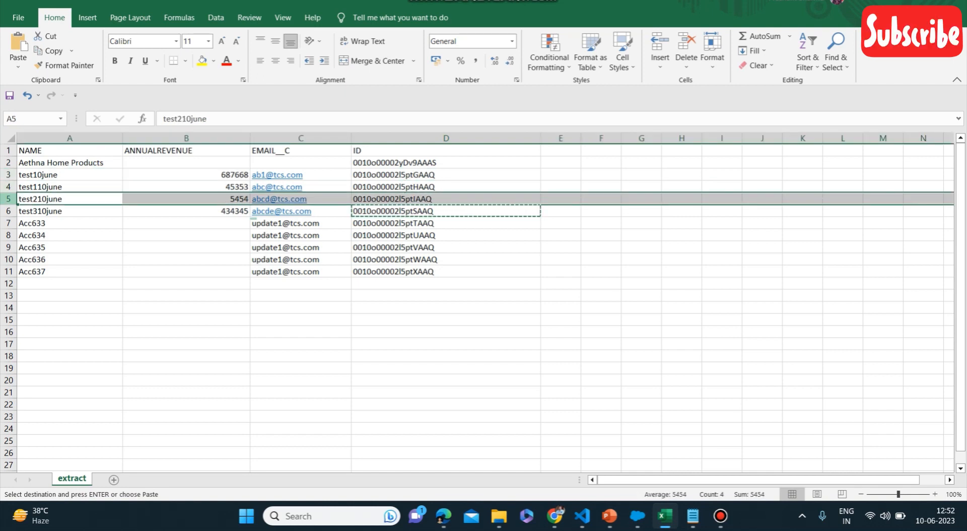
drag(9, 175, 8, 271)
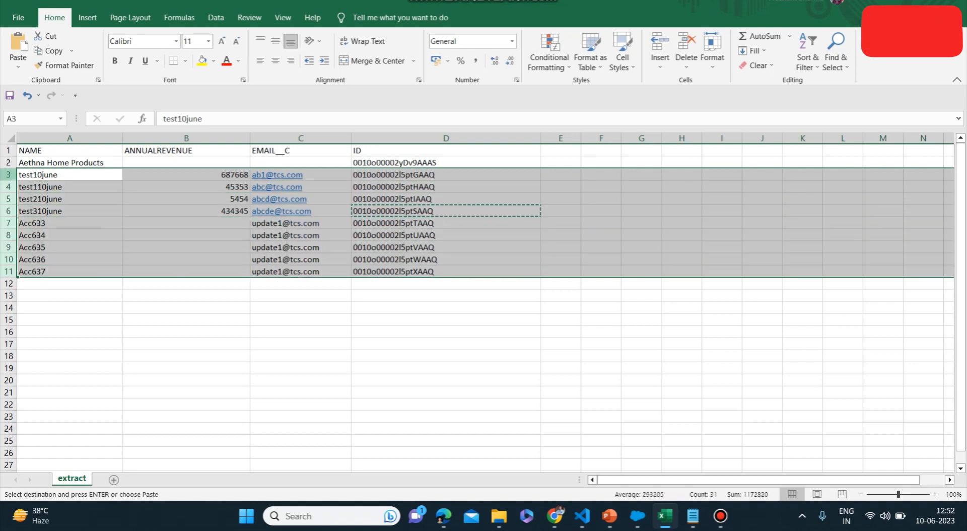
click(8, 150)
drag(8, 163, 8, 273)
click(301, 417)
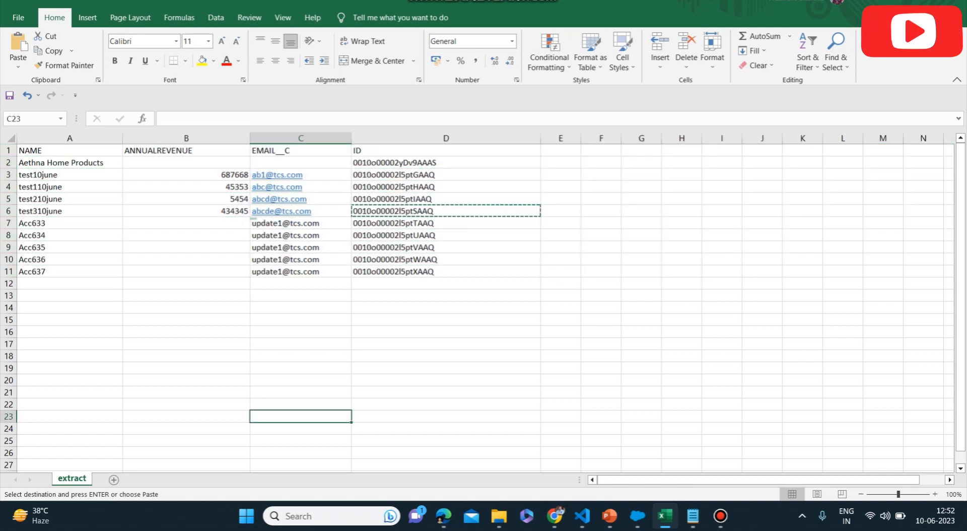
Copy test10june's record ID from D3 and review the list of record IDs kept in the test10june note in Notepad.
click(445, 175)
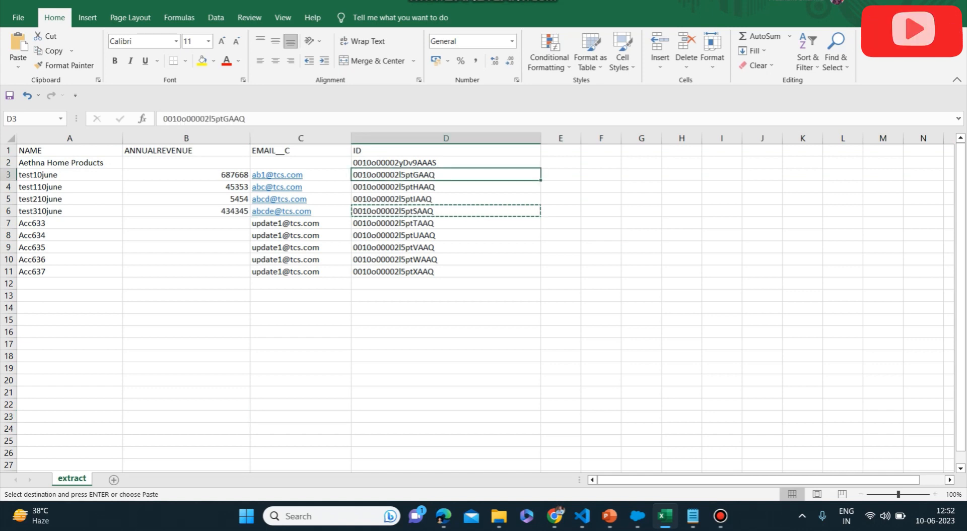
key(ctrl+c)
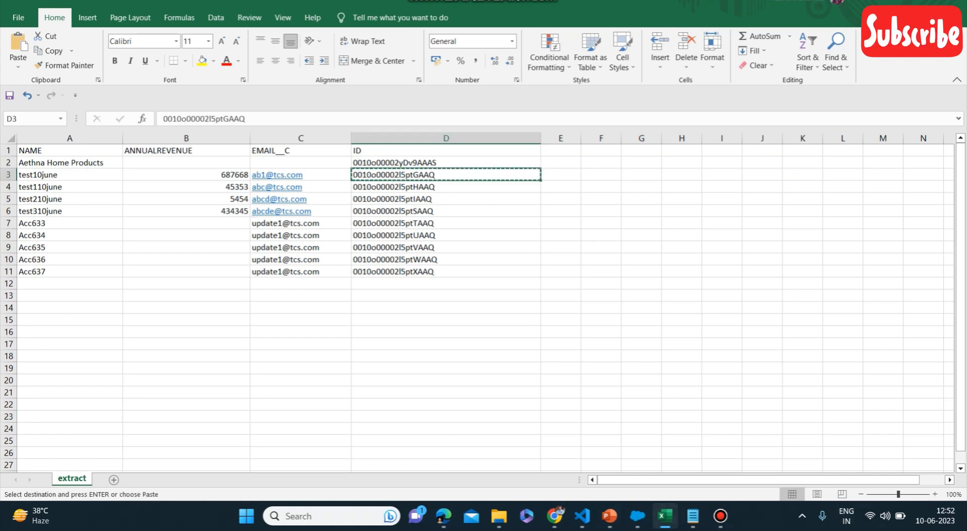
click(693, 516)
drag(407, 267, 407, 212)
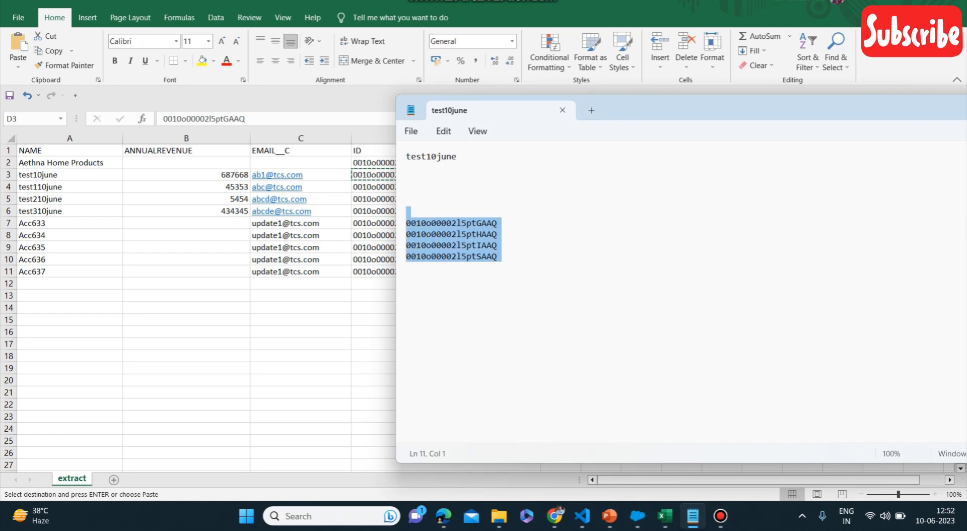
key(alt+Tab)
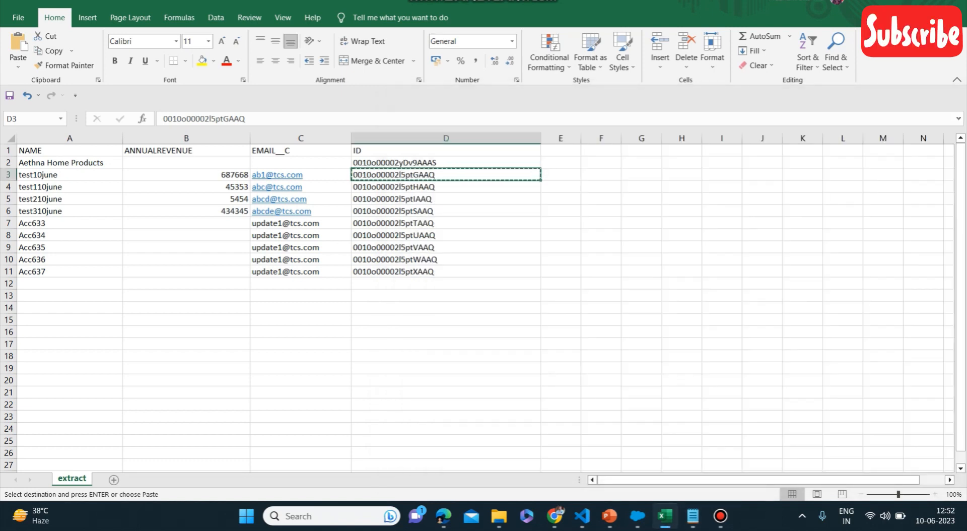
Cancel the pending copy, close the extract workbook and switch to Data Loader.
key(Escape)
click(883, 429)
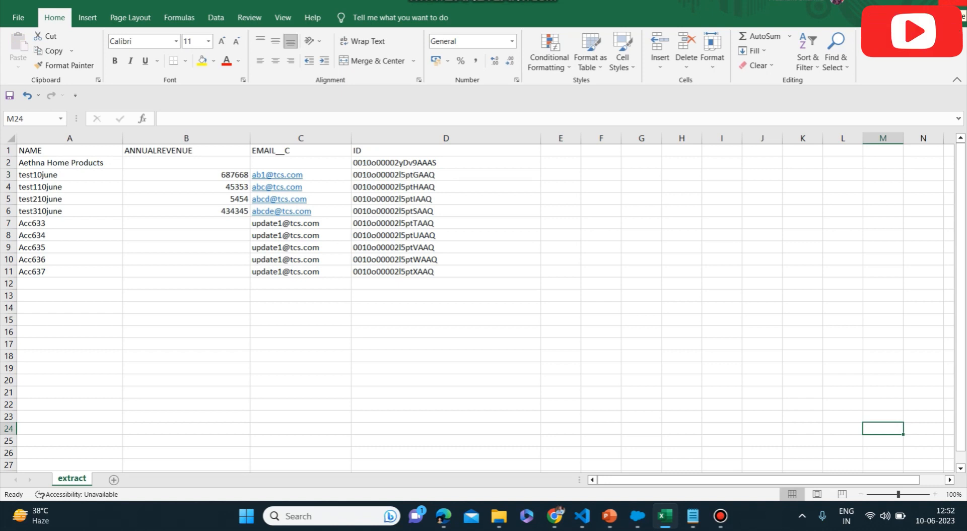
click(953, 2)
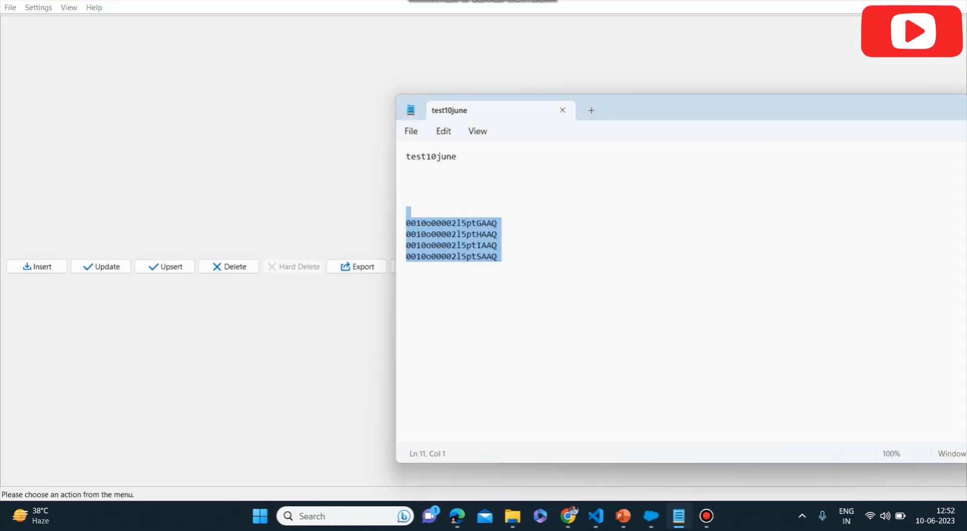
key(alt+Tab)
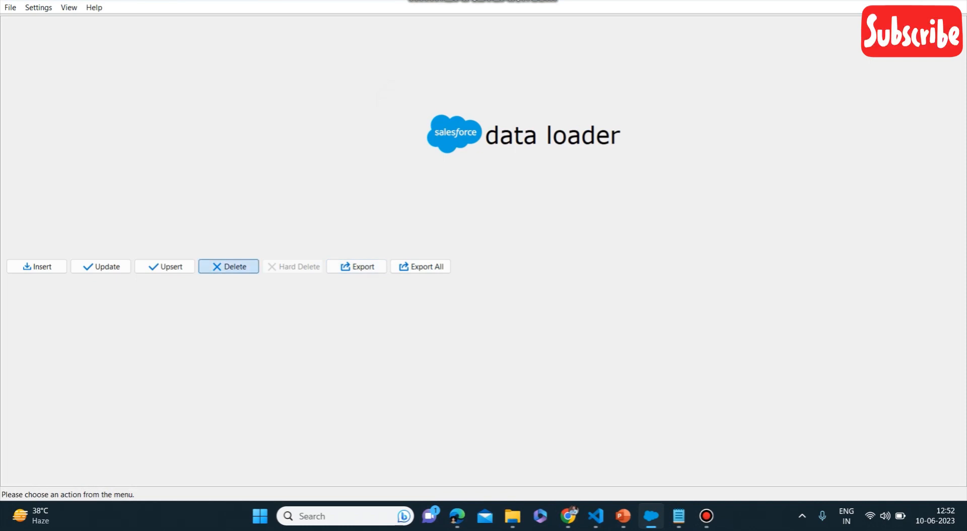
Start a Delete operation on the Account object with the extract CSV file from Downloads, and continue to the field mapping.
click(228, 266)
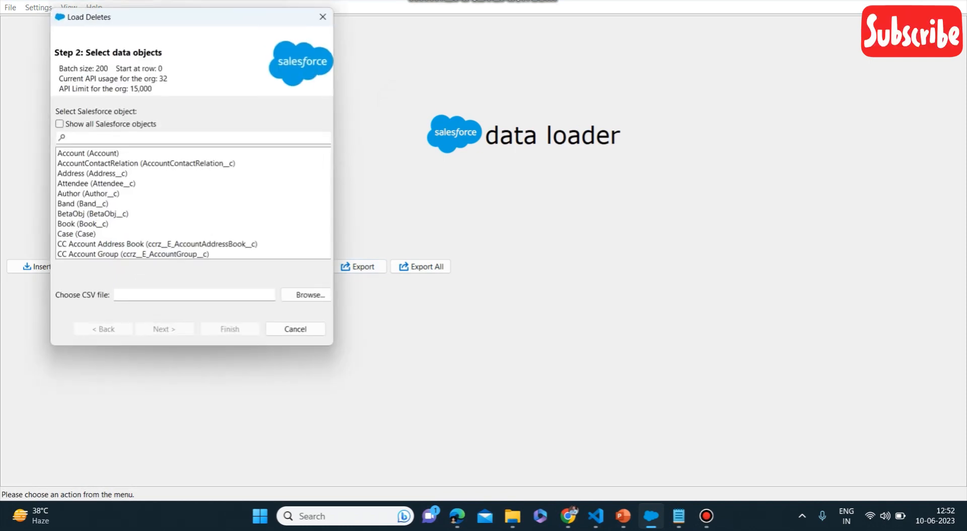
click(88, 153)
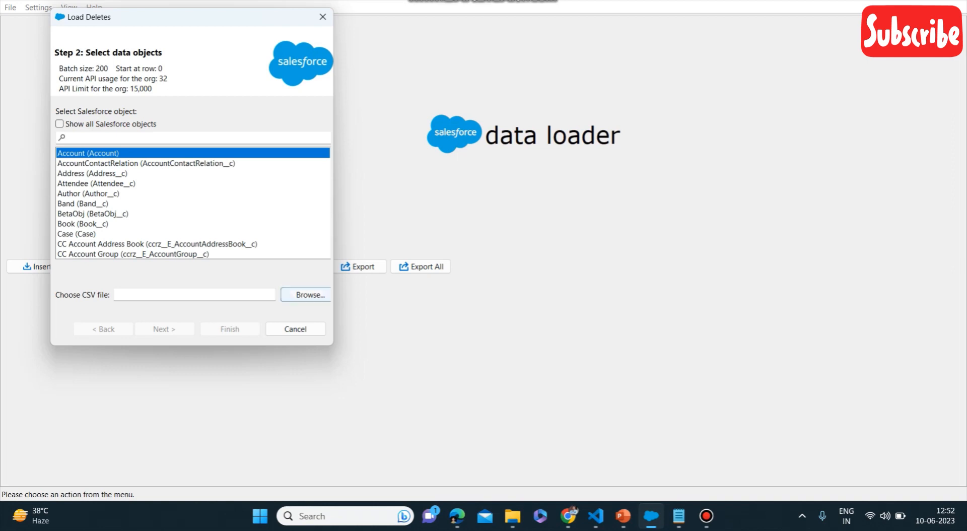
click(305, 295)
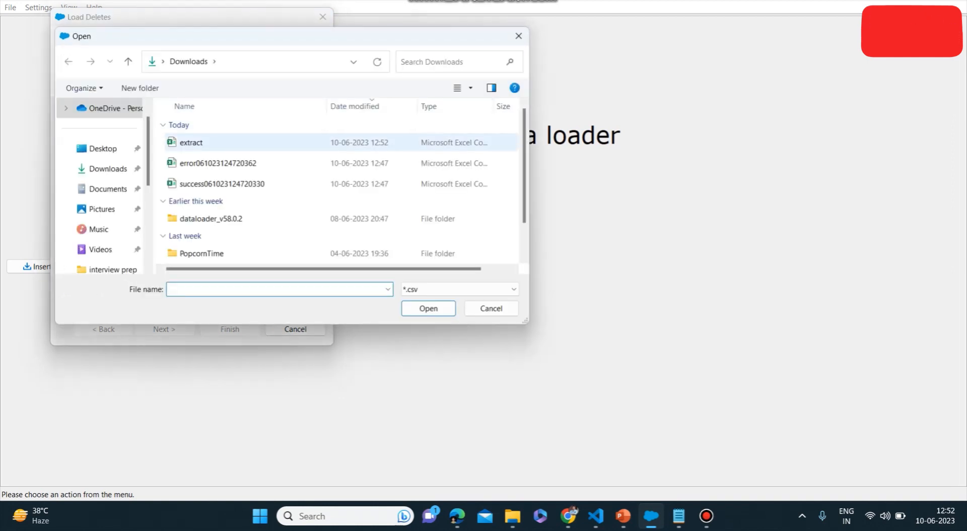
click(191, 143)
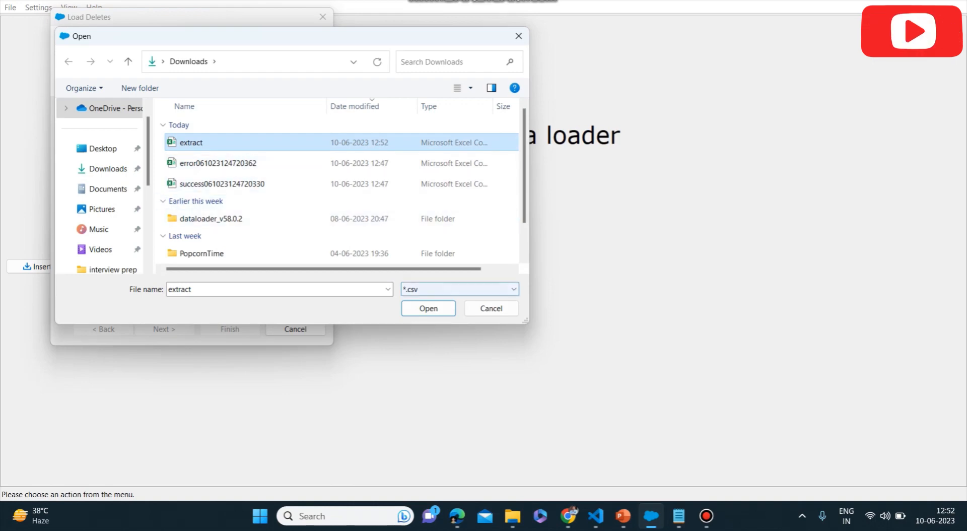
click(429, 308)
key(Return)
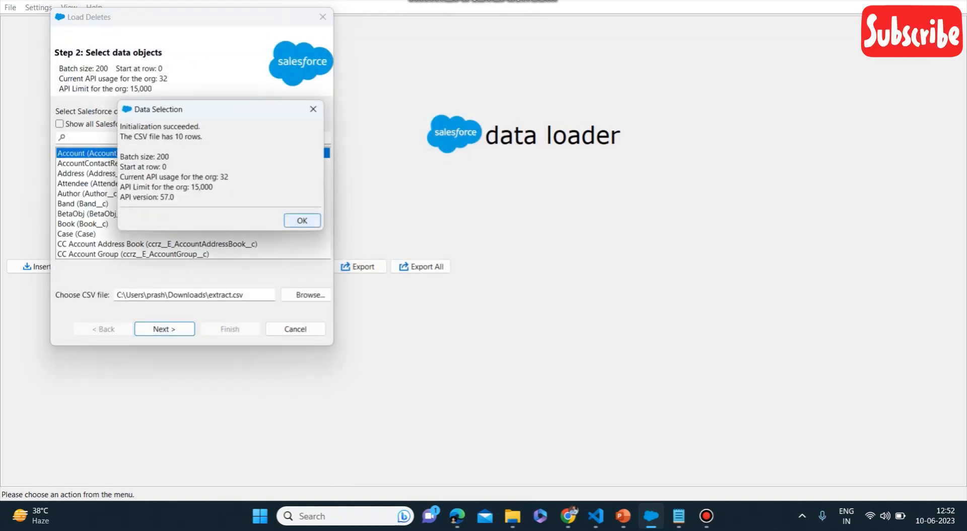
key(Return)
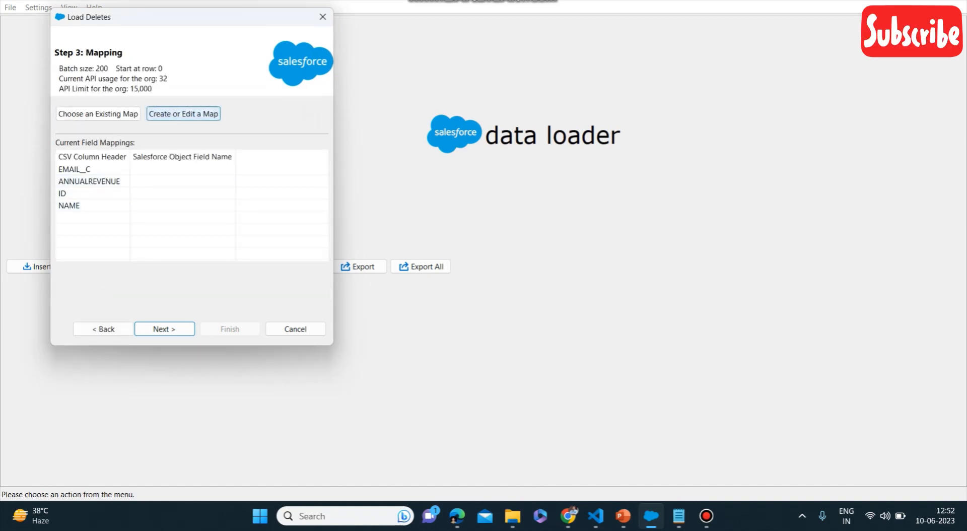
Create a field map by auto-matching fields to the CSV columns, accept it and continue to the finish stage.
click(183, 114)
click(137, 47)
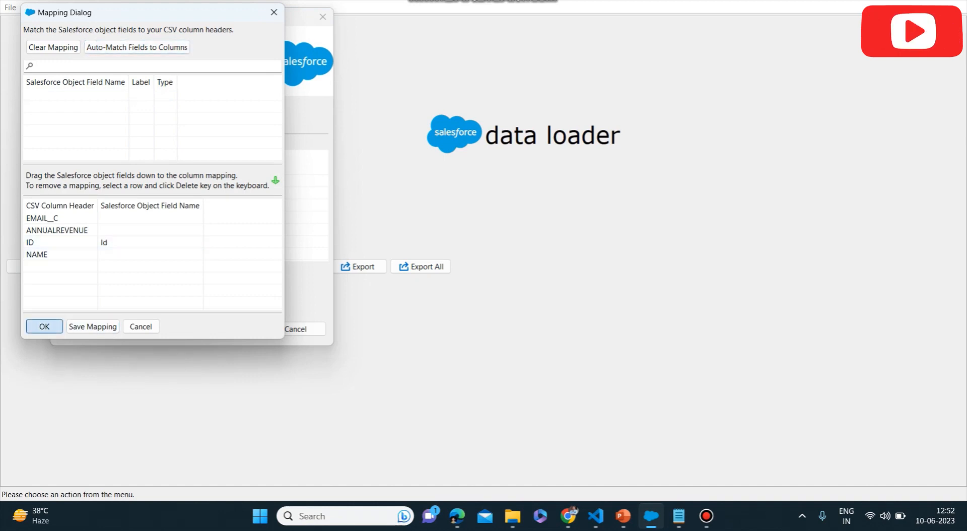
click(45, 326)
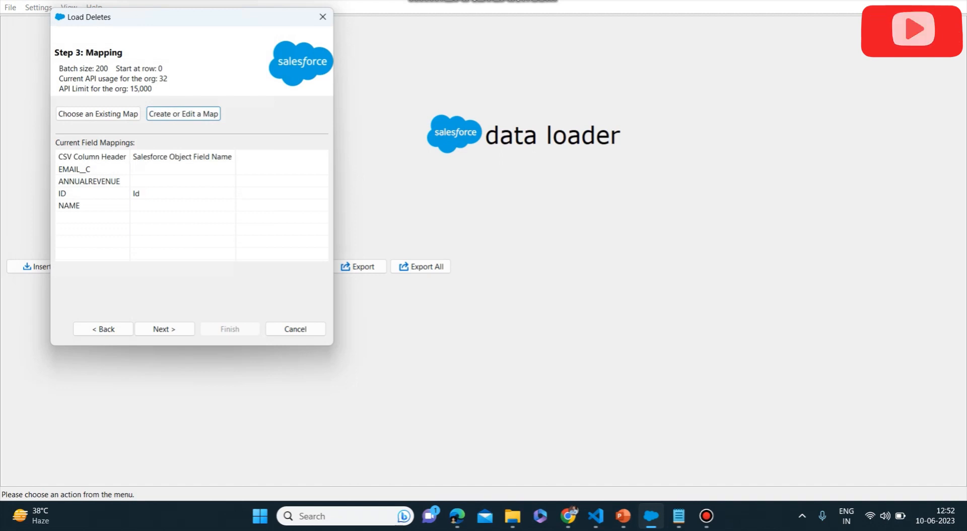
click(164, 329)
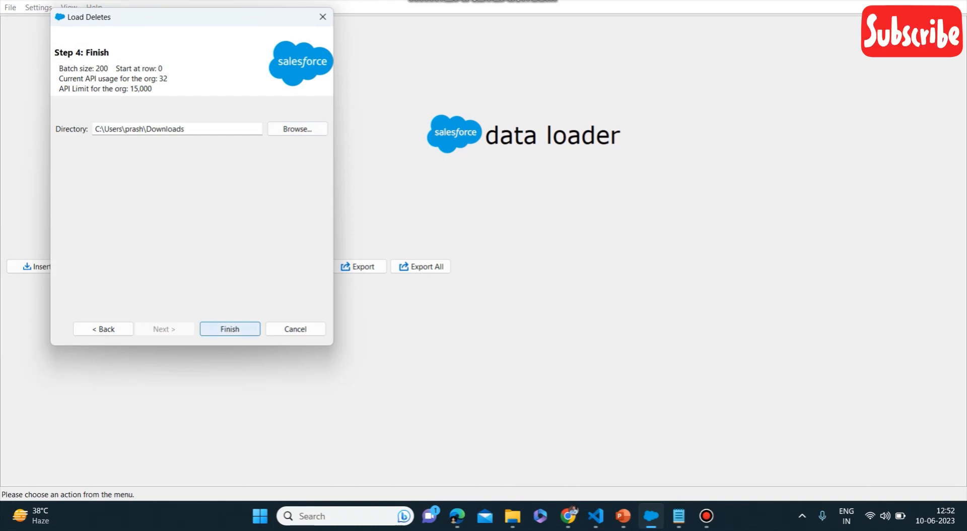
Run the account delete with Downloads as the results directory, accepting both the deletion and Recycle Bin warnings.
click(229, 328)
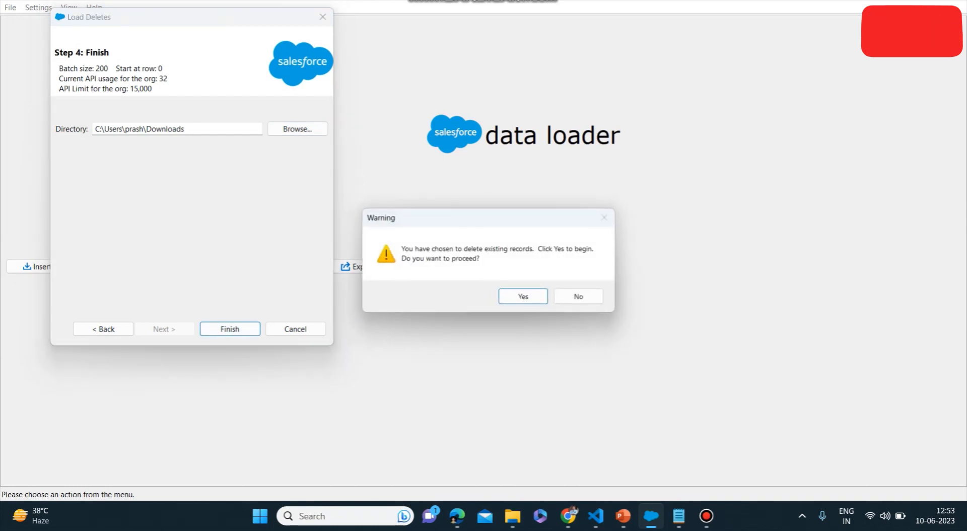
click(529, 300)
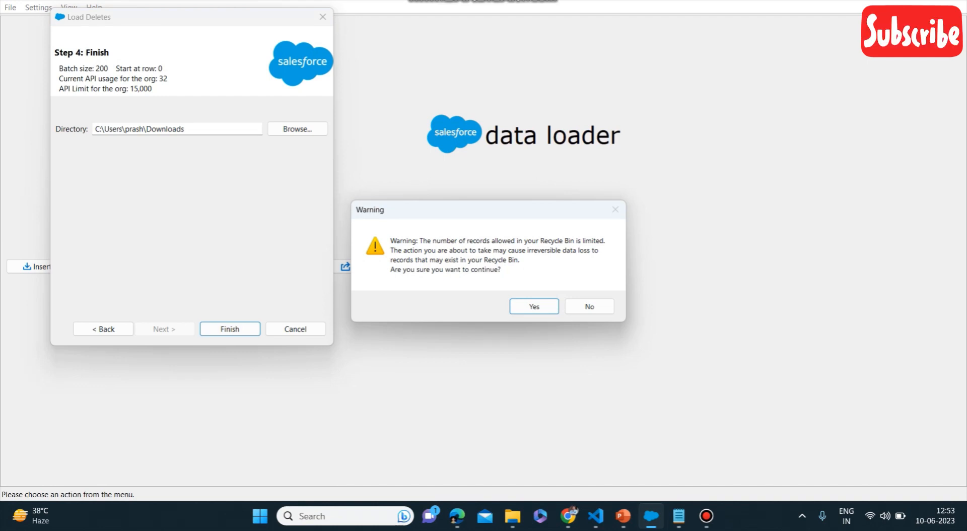
key(Return)
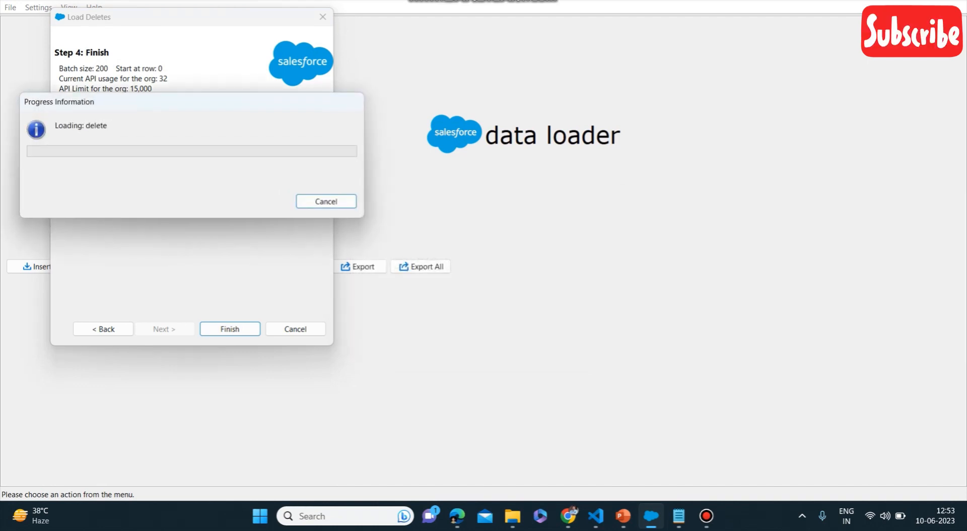